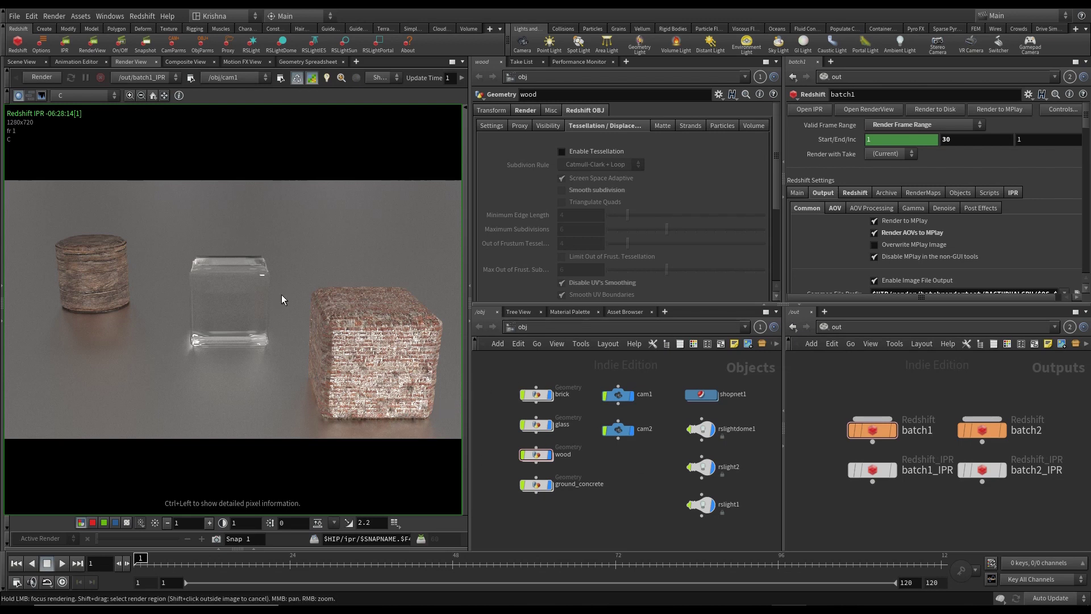
Inspect the batch1 (frames 1–30), batch2 (frames 31–60) and batch1_IPR render nodes in /out
{"action": "left_click", "coordinate": [26, 60]}
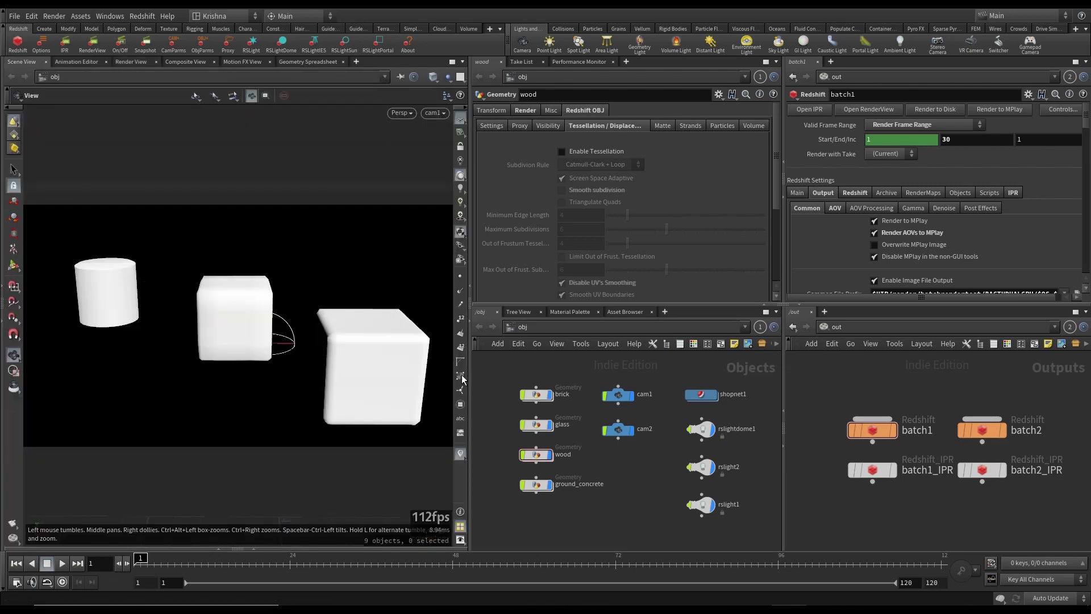
{"action": "left_click", "coordinate": [134, 62]}
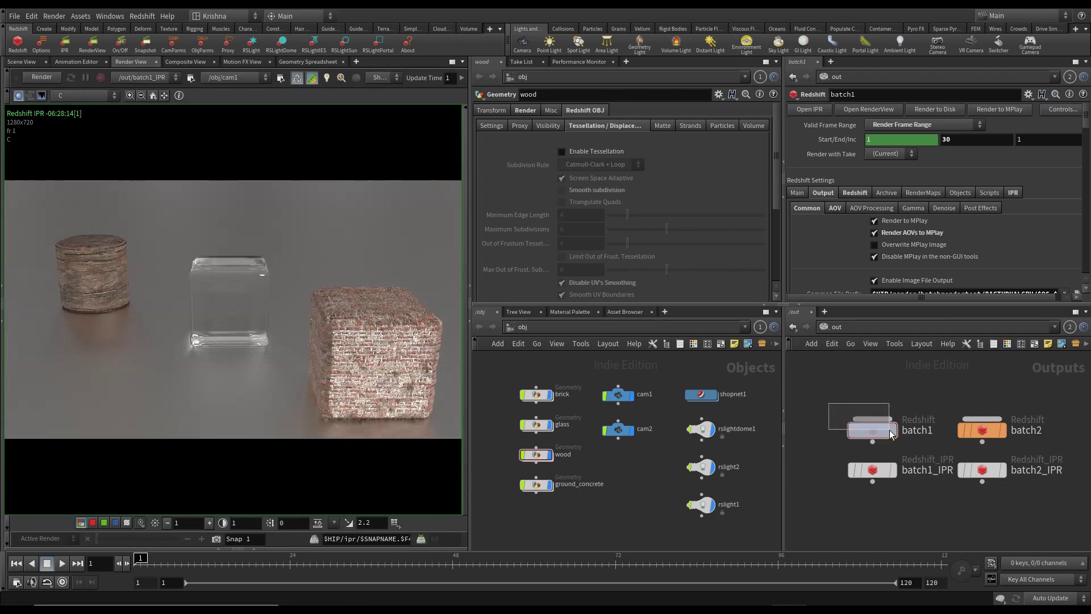
{"action": "left_click_drag", "start_coordinate": [961, 391], "coordinate": [1015, 493]}
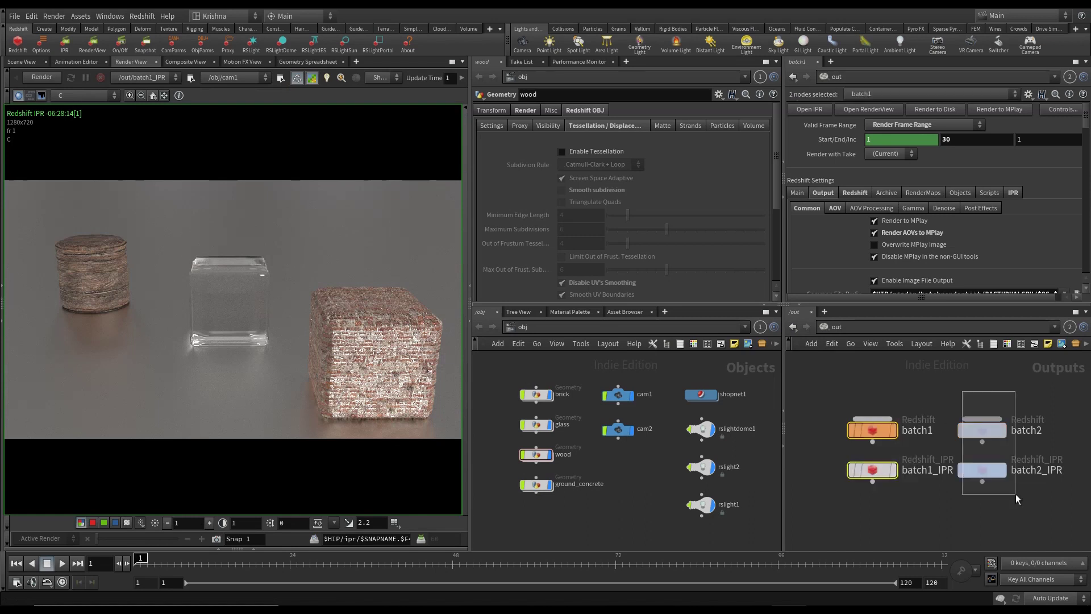
{"action": "left_click_drag", "start_coordinate": [935, 387], "coordinate": [890, 440]}
{"action": "left_click", "coordinate": [1003, 427]}
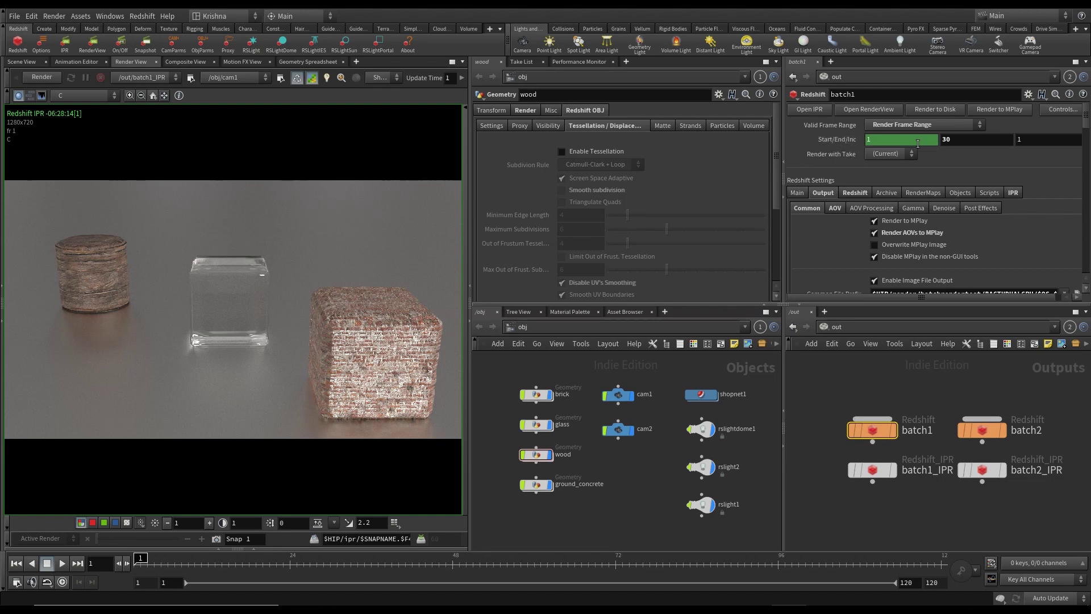
{"action": "left_click", "coordinate": [982, 430]}
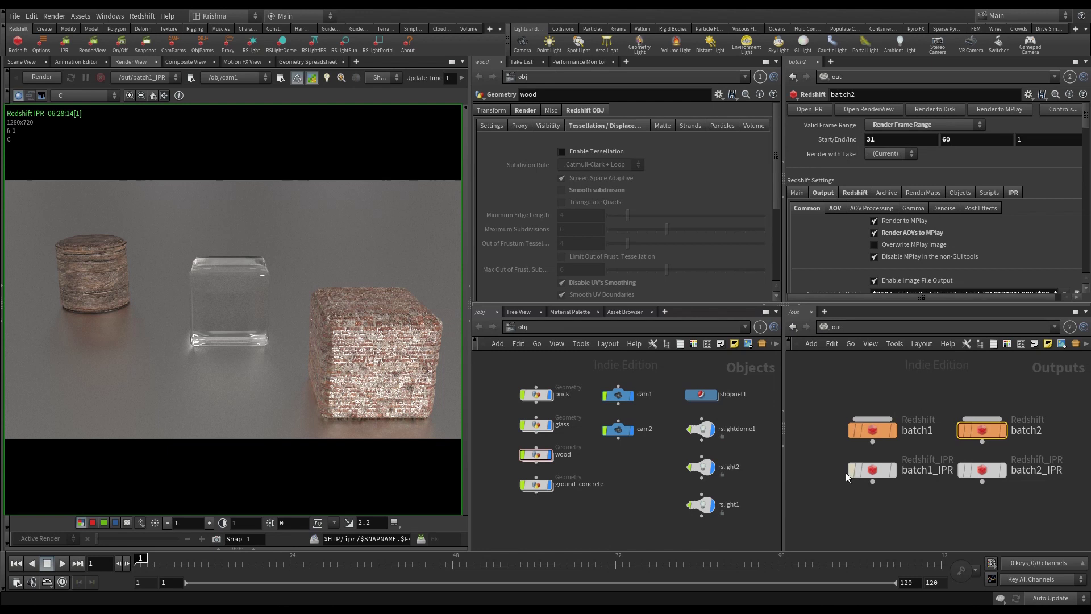
{"action": "left_click", "coordinate": [872, 469]}
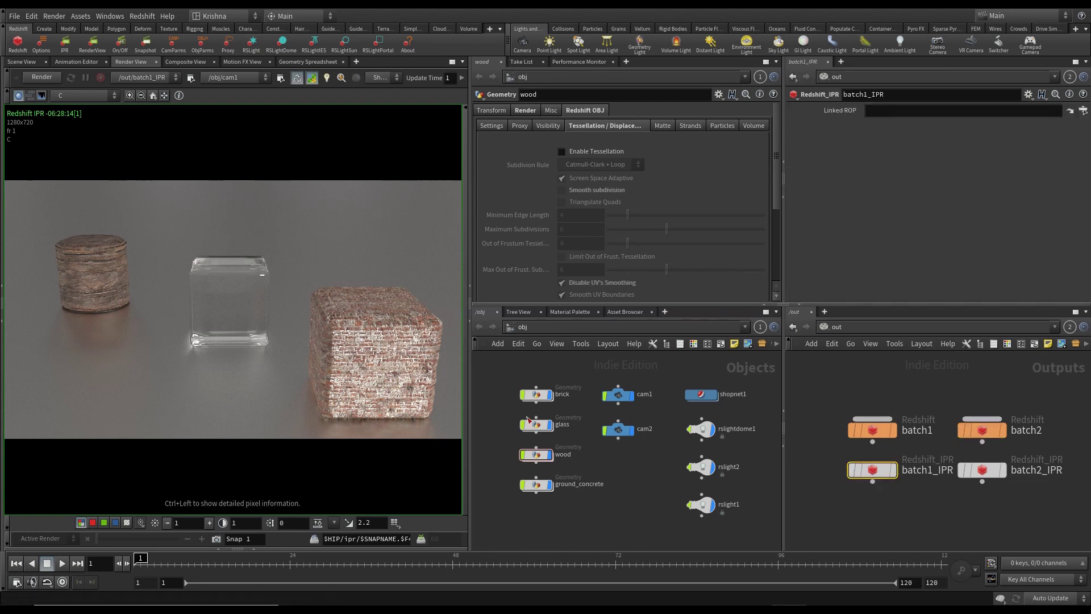
Read the hbatch examples on the Redshift Command-line Rendering docs page
{"action": "key", "text": "alt+Tab"}
{"action": "key", "text": "alt+Tab"}
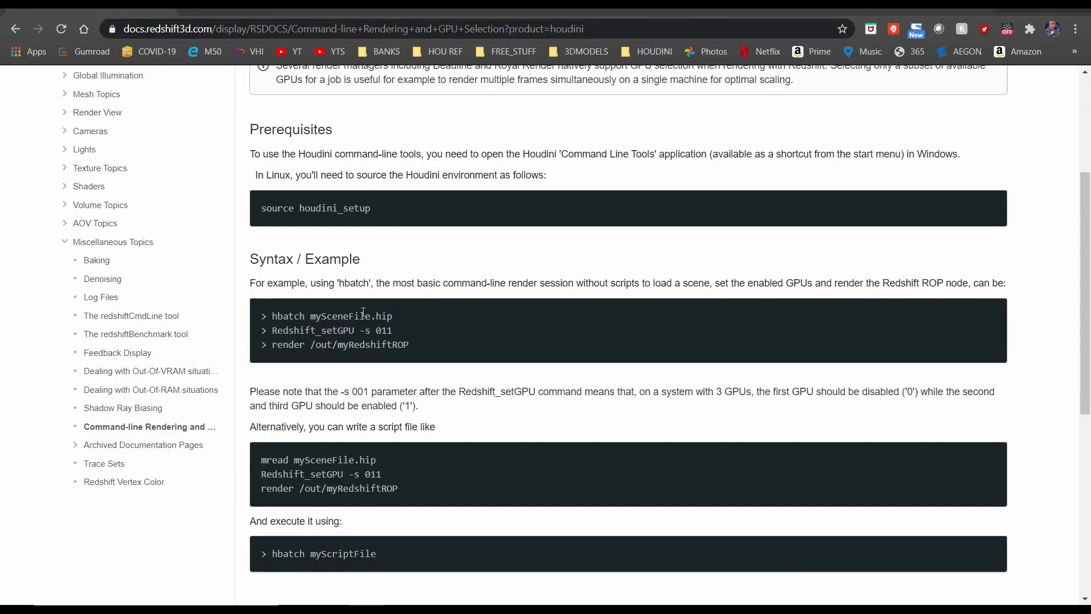
{"action": "scroll", "coordinate": [223, 296], "scroll_direction": "up", "scroll_amount": 1}
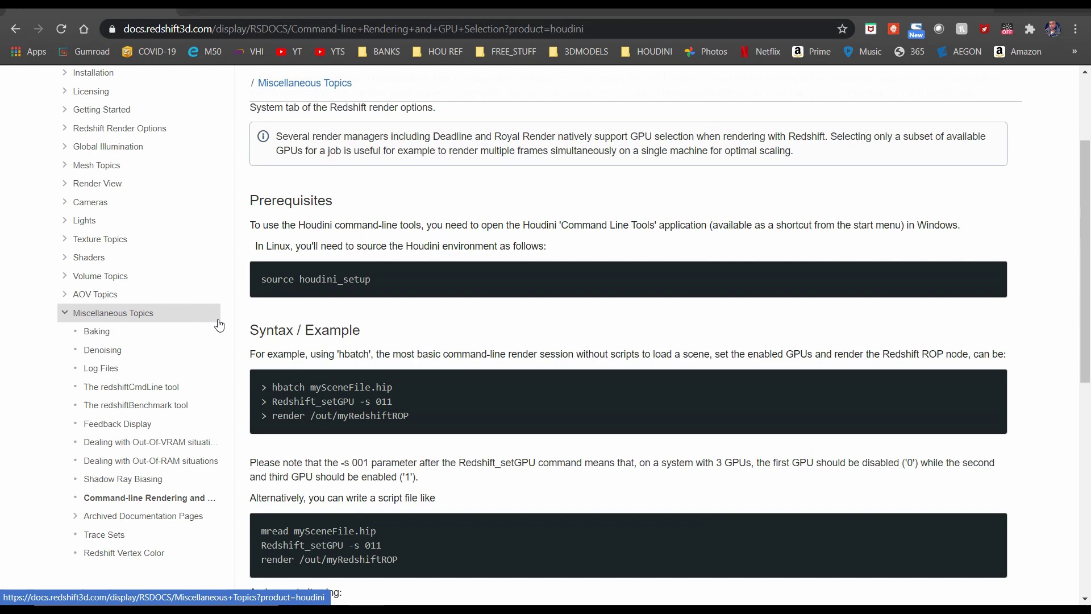
{"action": "scroll", "coordinate": [171, 417], "scroll_direction": "down", "scroll_amount": 1}
{"action": "scroll", "coordinate": [546, 388], "scroll_direction": "up", "scroll_amount": 3}
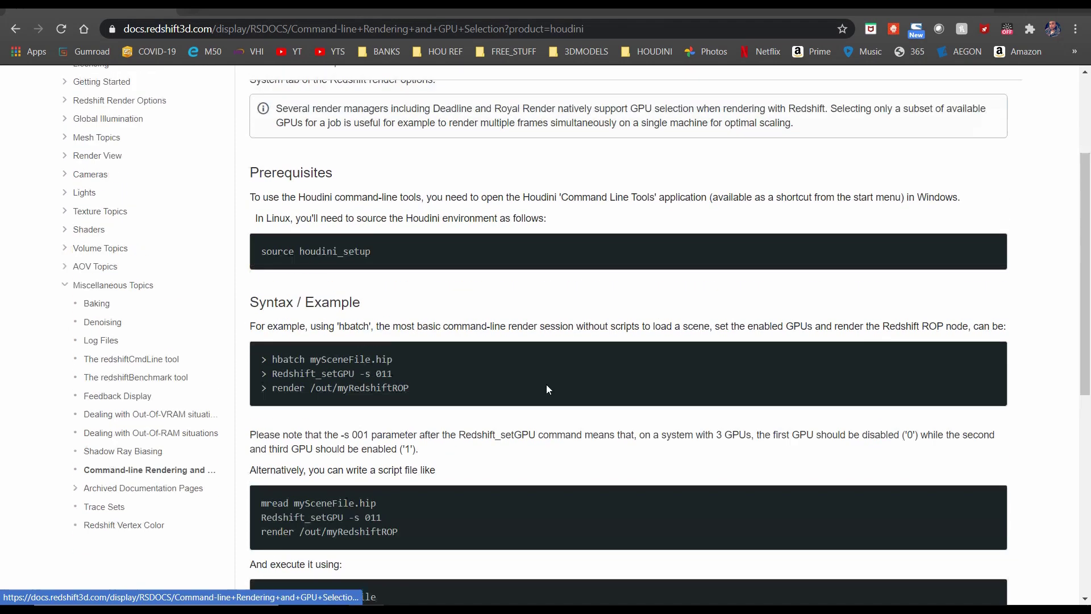
{"action": "scroll", "coordinate": [547, 388], "scroll_direction": "up", "scroll_amount": 1}
{"action": "left_click_drag", "start_coordinate": [264, 220], "coordinate": [424, 366]}
{"action": "left_click", "coordinate": [697, 384]}
Scroll to the GPU Selection section and highlight the GPU device ids heading
{"action": "scroll", "coordinate": [698, 386], "scroll_direction": "down", "scroll_amount": 5}
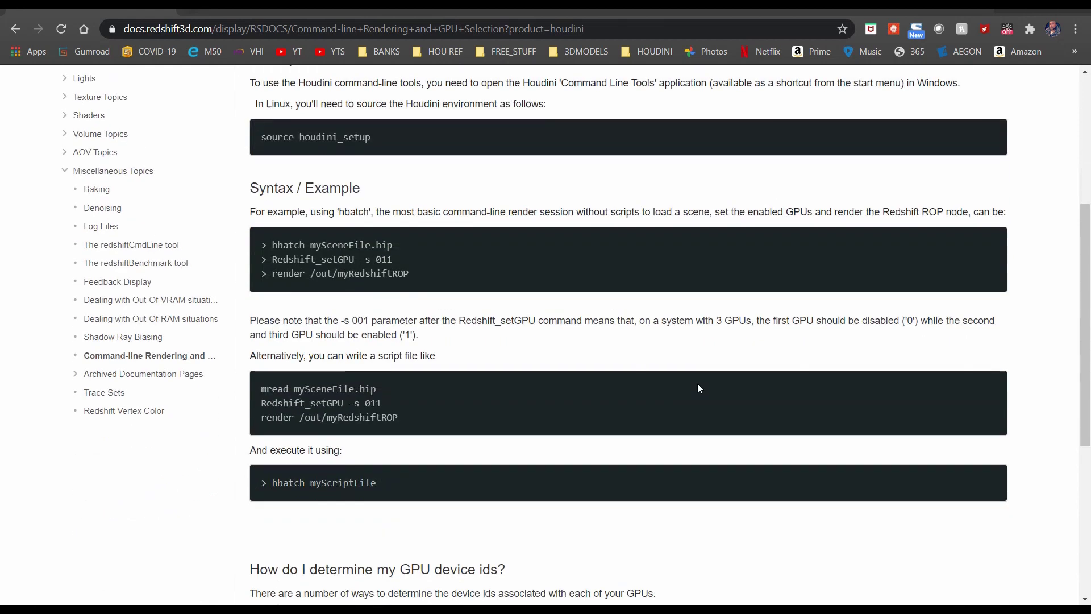
{"action": "scroll", "coordinate": [697, 384], "scroll_direction": "down", "scroll_amount": 3}
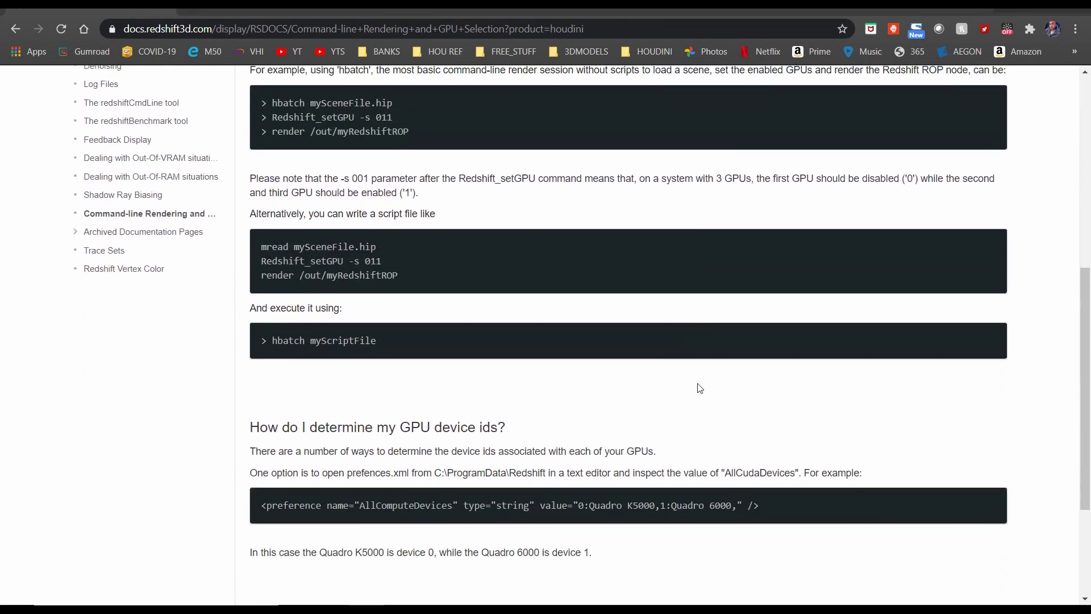
{"action": "scroll", "coordinate": [680, 391], "scroll_direction": "down", "scroll_amount": 3}
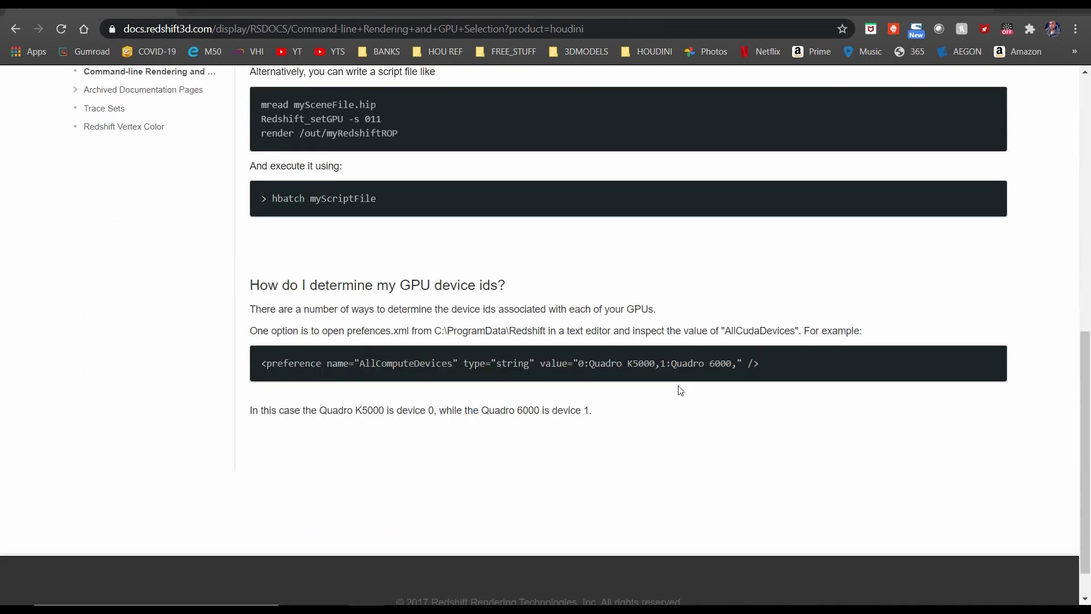
{"action": "scroll", "coordinate": [681, 390], "scroll_direction": "up", "scroll_amount": 3}
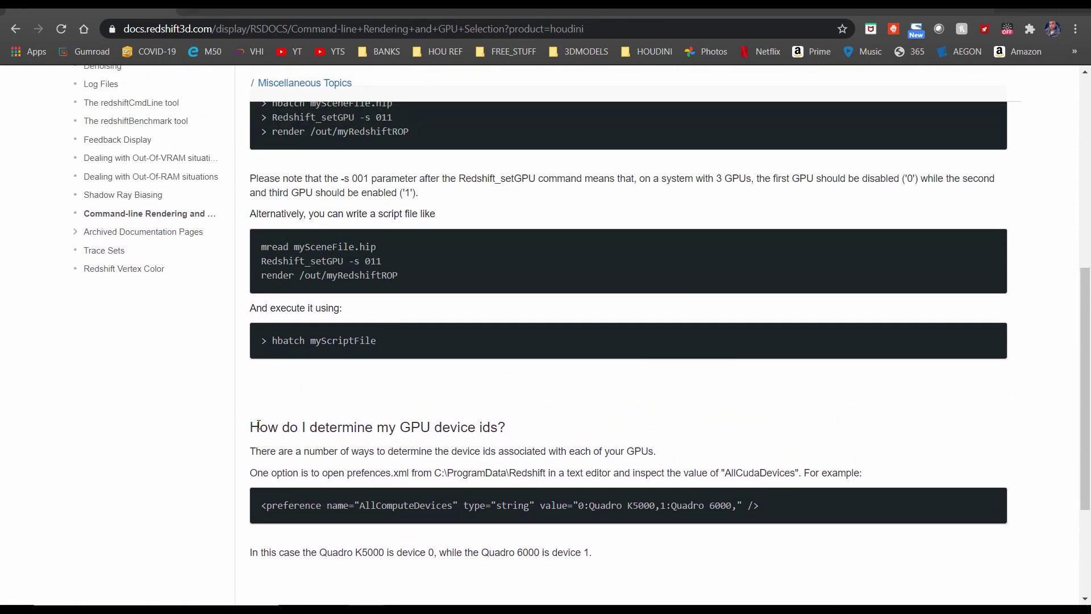
{"action": "scroll", "coordinate": [564, 335], "scroll_direction": "up", "scroll_amount": 1}
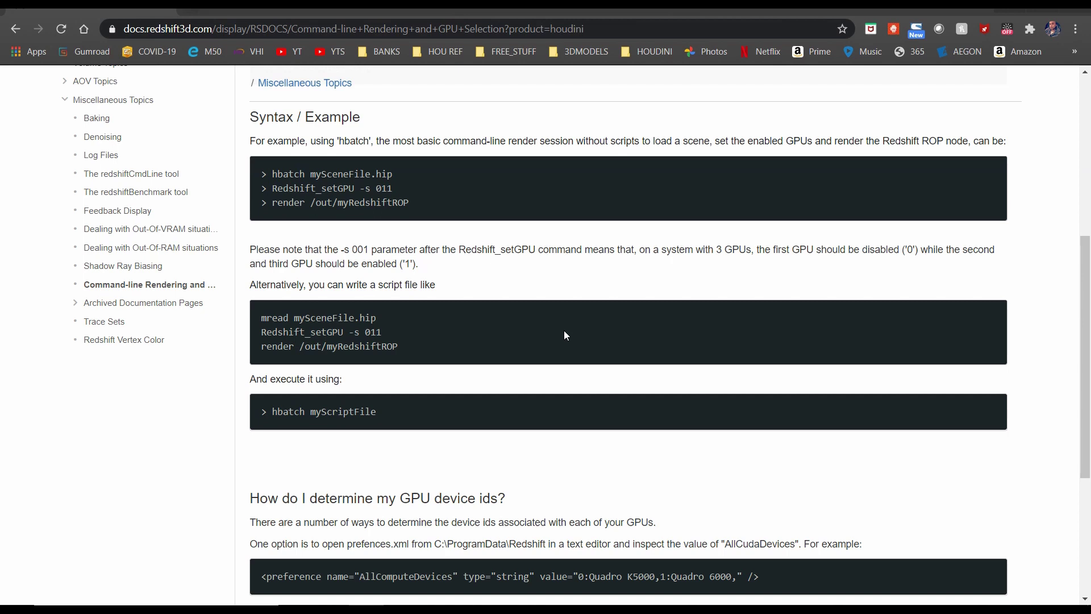
{"action": "scroll", "coordinate": [564, 334], "scroll_direction": "down", "scroll_amount": 2}
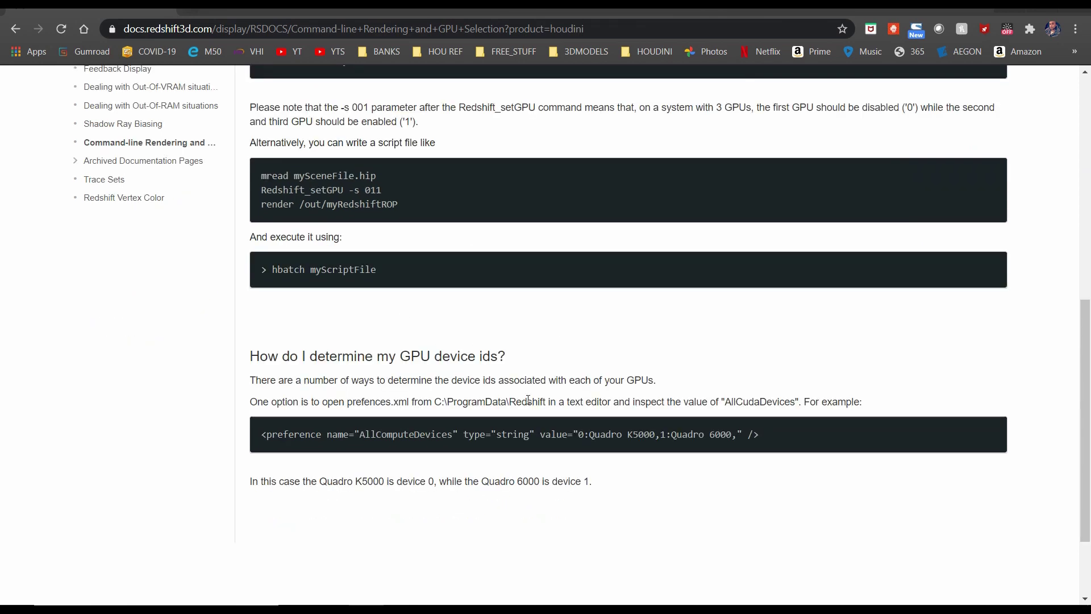
{"action": "left_click_drag", "start_coordinate": [342, 356], "coordinate": [496, 381]}
{"action": "left_click", "coordinate": [538, 375]}
{"action": "left_click_drag", "start_coordinate": [400, 356], "coordinate": [504, 358]}
{"action": "left_click", "coordinate": [601, 377]}
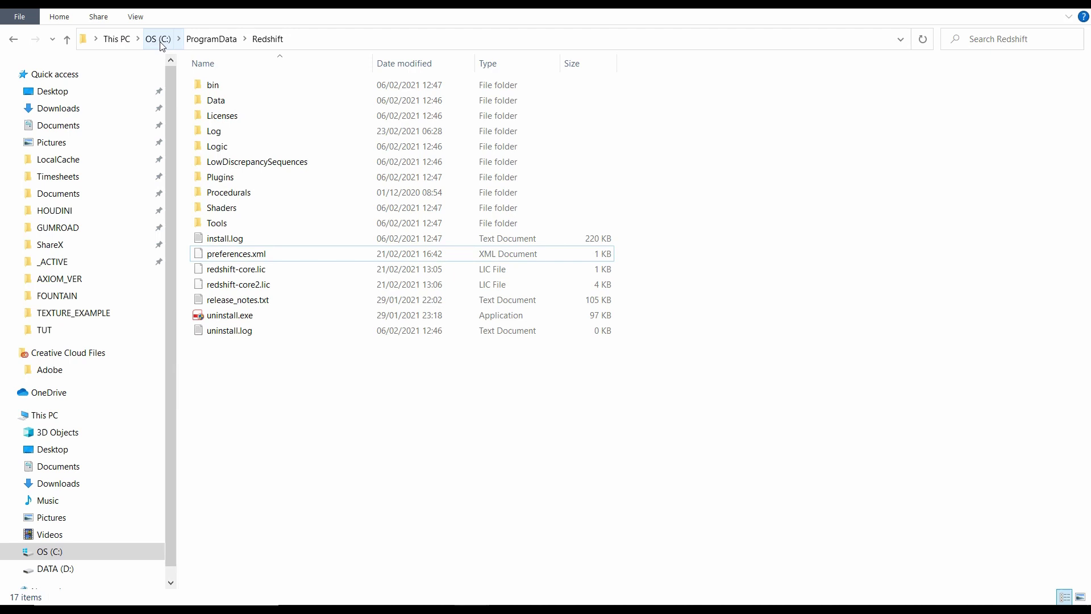
{"action": "double_click", "coordinate": [253, 254]}
{"action": "right_click", "coordinate": [254, 256]}
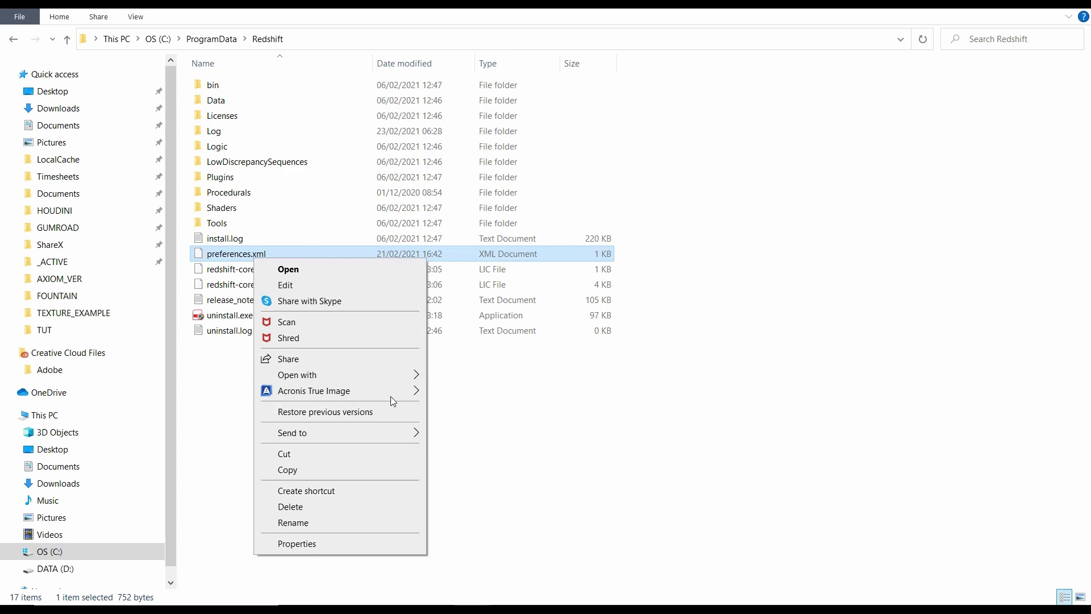
{"action": "mouse_move", "coordinate": [401, 376]}
{"action": "left_click", "coordinate": [480, 394]}
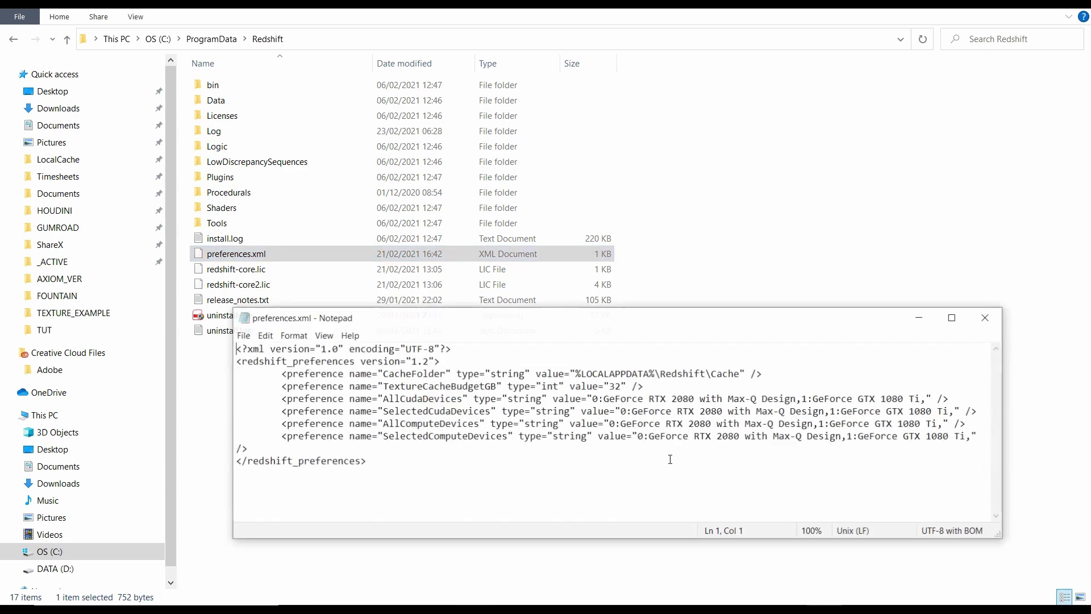
{"action": "left_click_drag", "start_coordinate": [559, 317], "coordinate": [510, 235]}
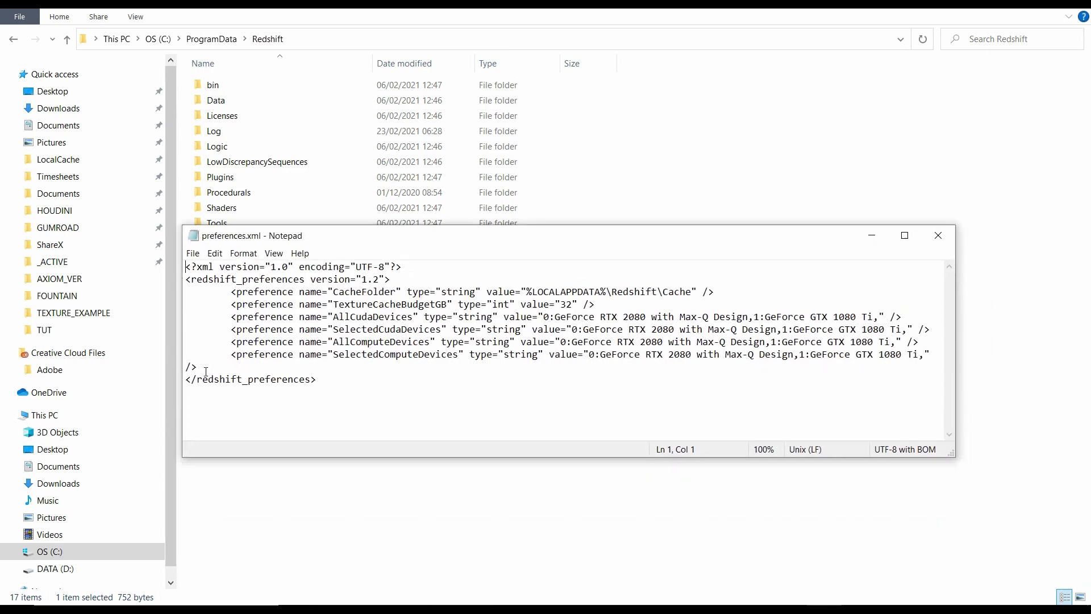
{"action": "left_click_drag", "start_coordinate": [221, 334], "coordinate": [396, 330]}
{"action": "left_click_drag", "start_coordinate": [226, 343], "coordinate": [923, 343]}
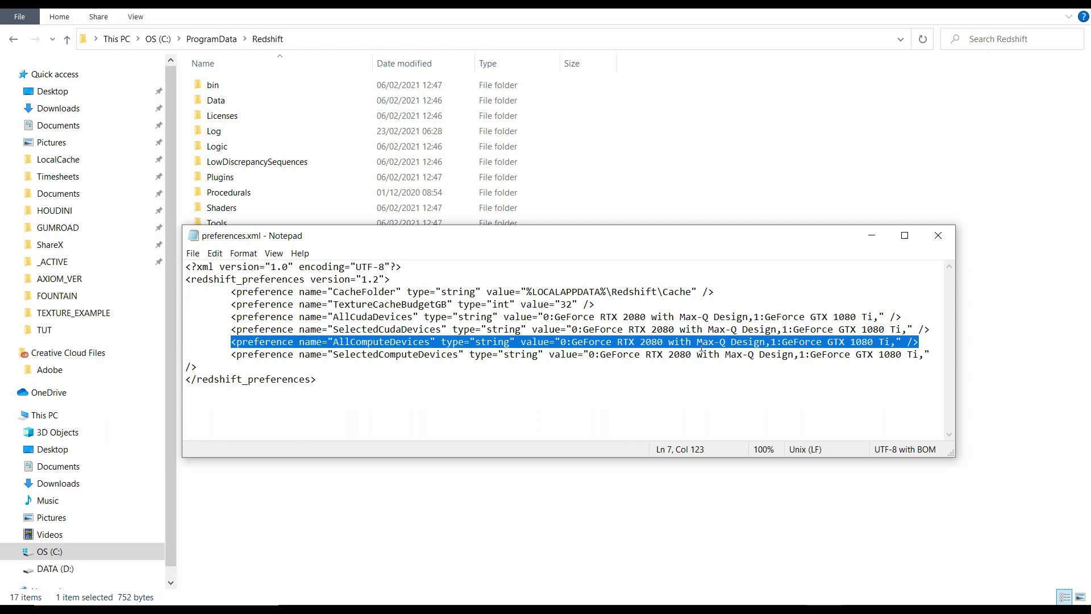
{"action": "left_click", "coordinate": [563, 342]}
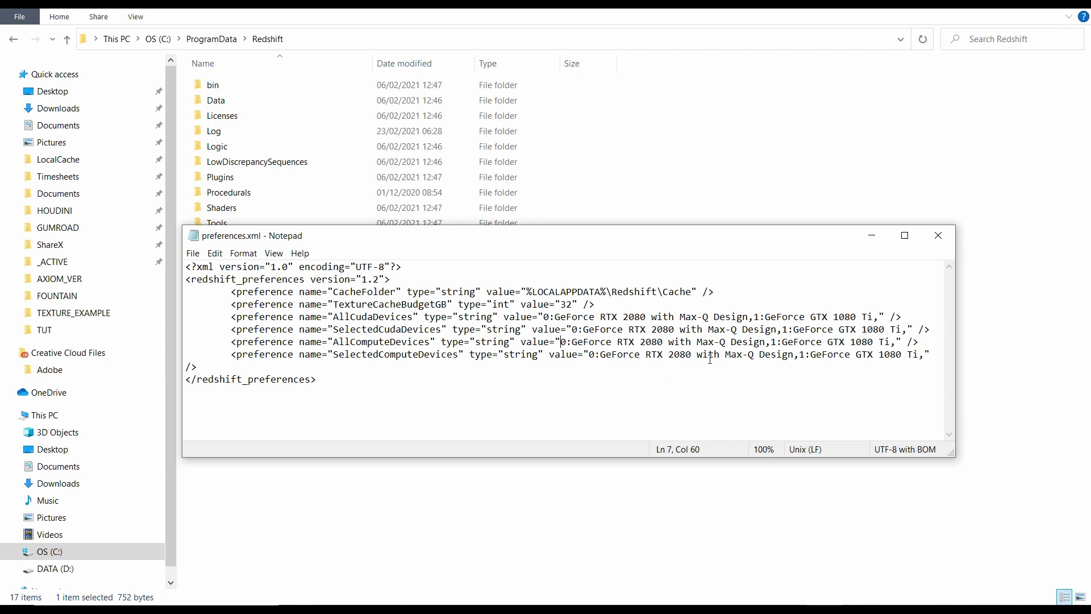
Close preferences.xml, then pull up the file actions for batchrender.cmd in TEXTURE_EXAMPLE
{"action": "left_click", "coordinate": [938, 236]}
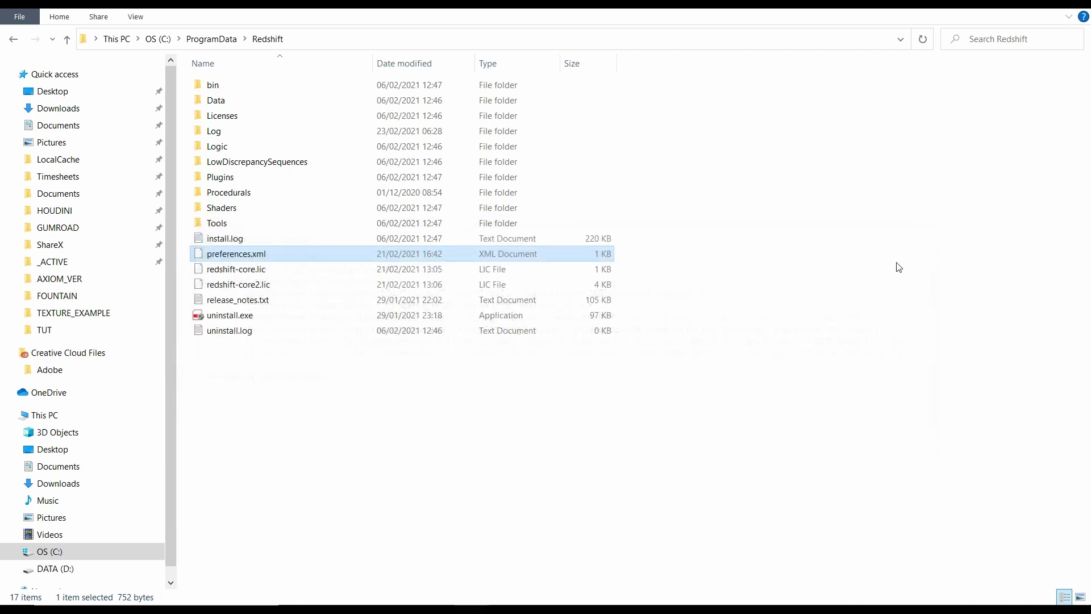
{"action": "left_click", "coordinate": [667, 490]}
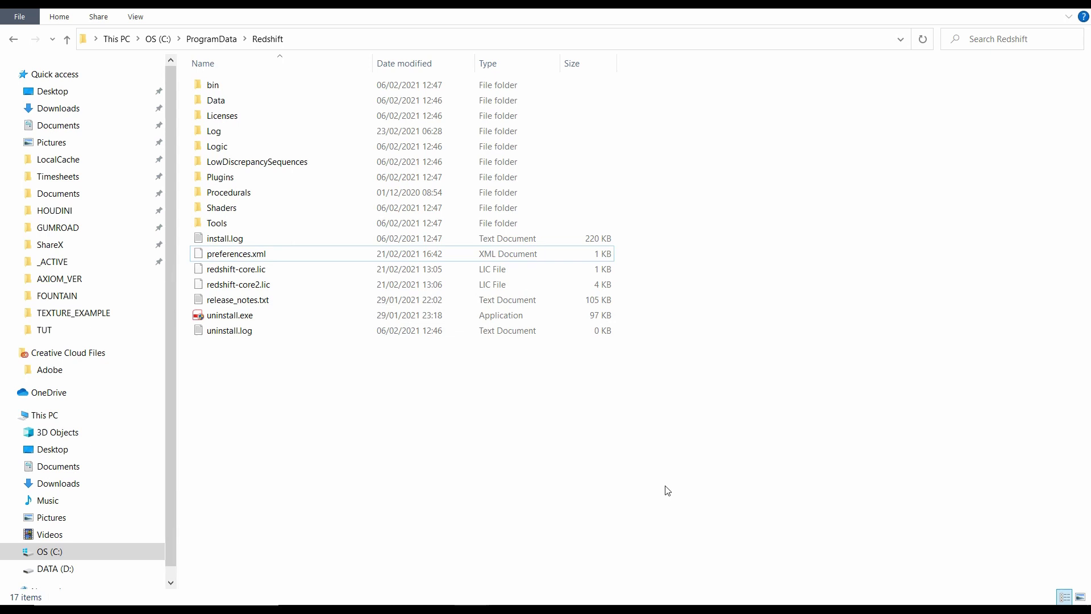
{"action": "key", "text": "alt+Tab"}
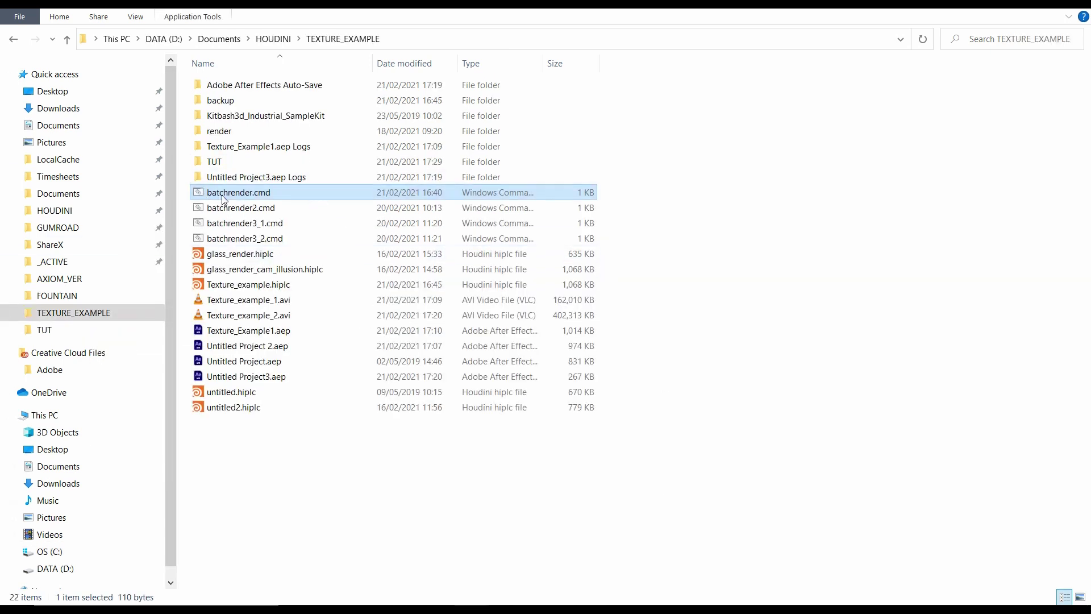
{"action": "right_click", "coordinate": [270, 200]}
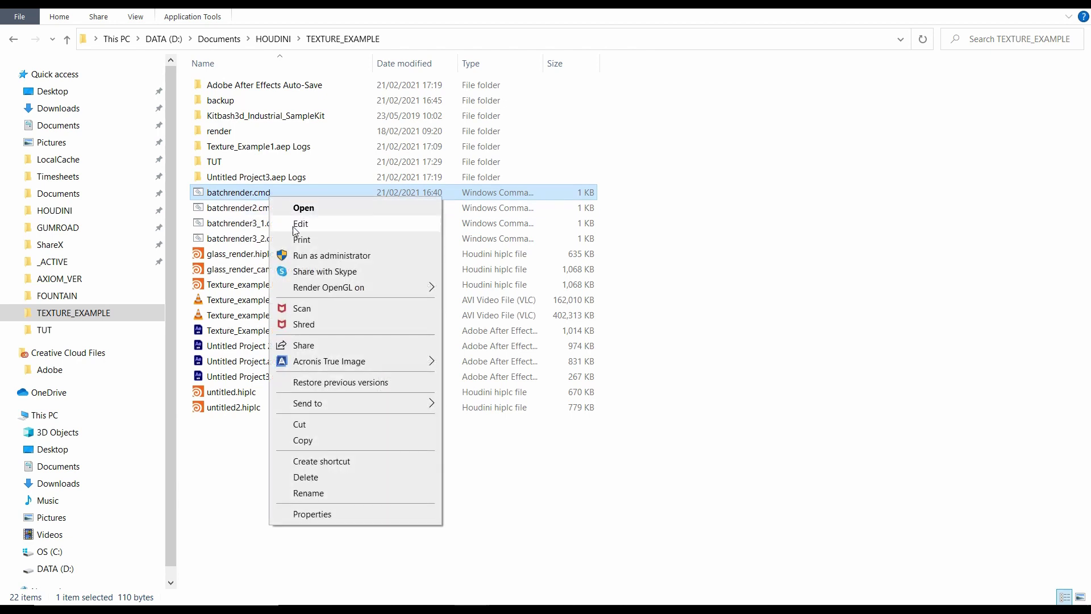
{"action": "left_click", "coordinate": [249, 208]}
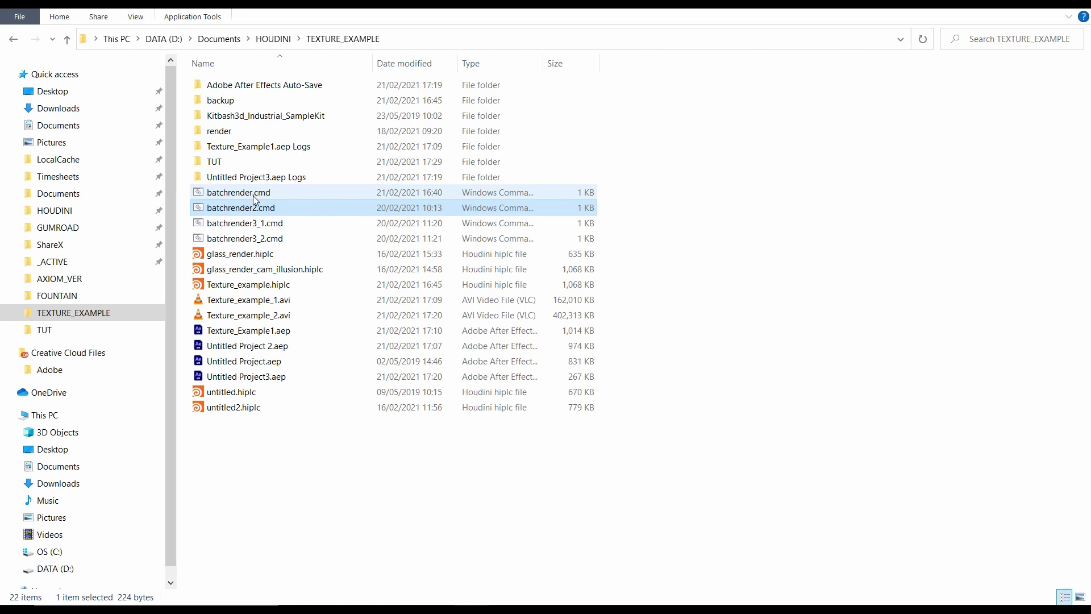
{"action": "left_click", "coordinate": [254, 196]}
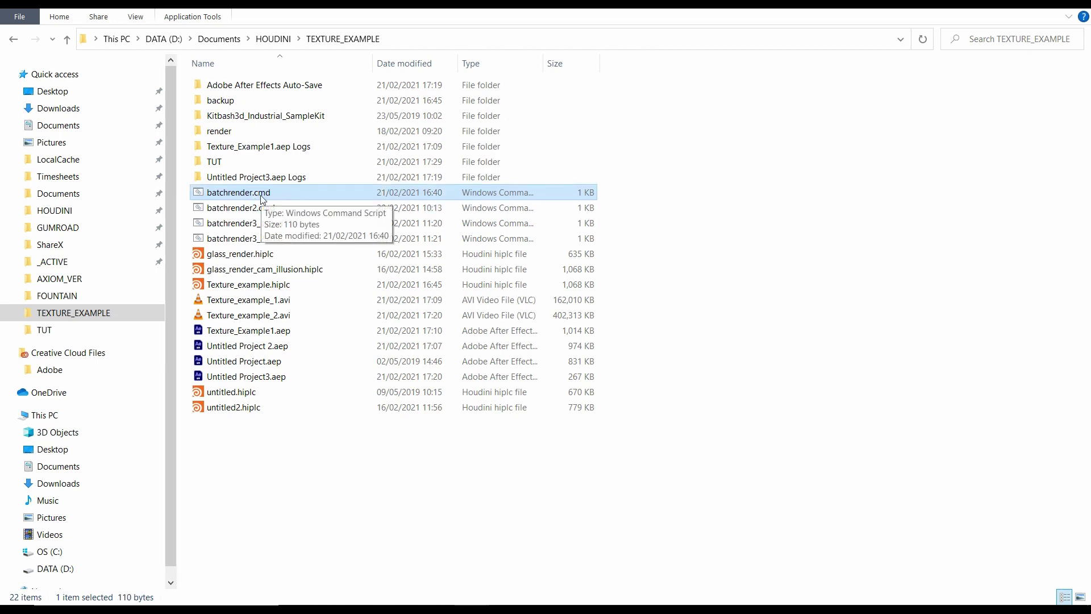
{"action": "right_click", "coordinate": [262, 195]}
{"action": "left_click", "coordinate": [284, 222]}
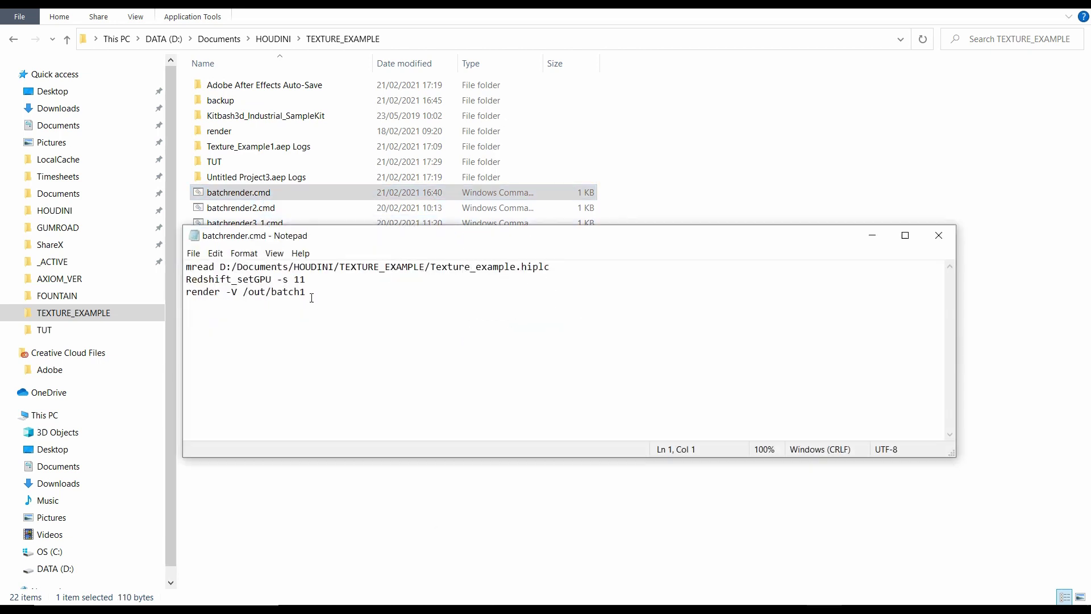
{"action": "left_click_drag", "start_coordinate": [356, 242], "coordinate": [372, 259]}
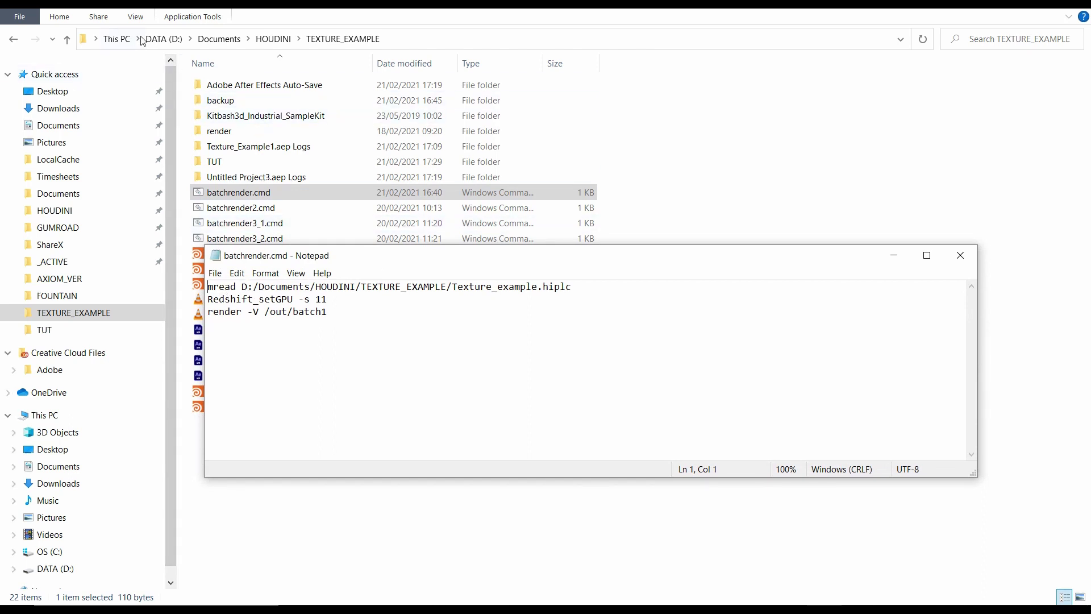
{"action": "left_click_drag", "start_coordinate": [389, 263], "coordinate": [563, 284]}
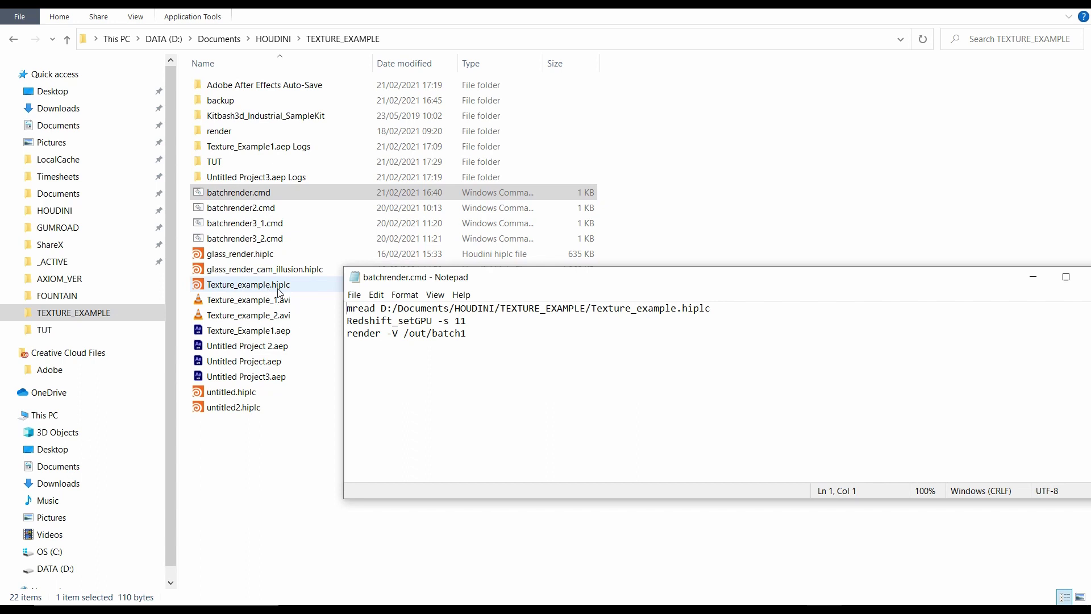
{"action": "left_click_drag", "start_coordinate": [381, 310], "coordinate": [712, 310]}
{"action": "left_click", "coordinate": [461, 320]}
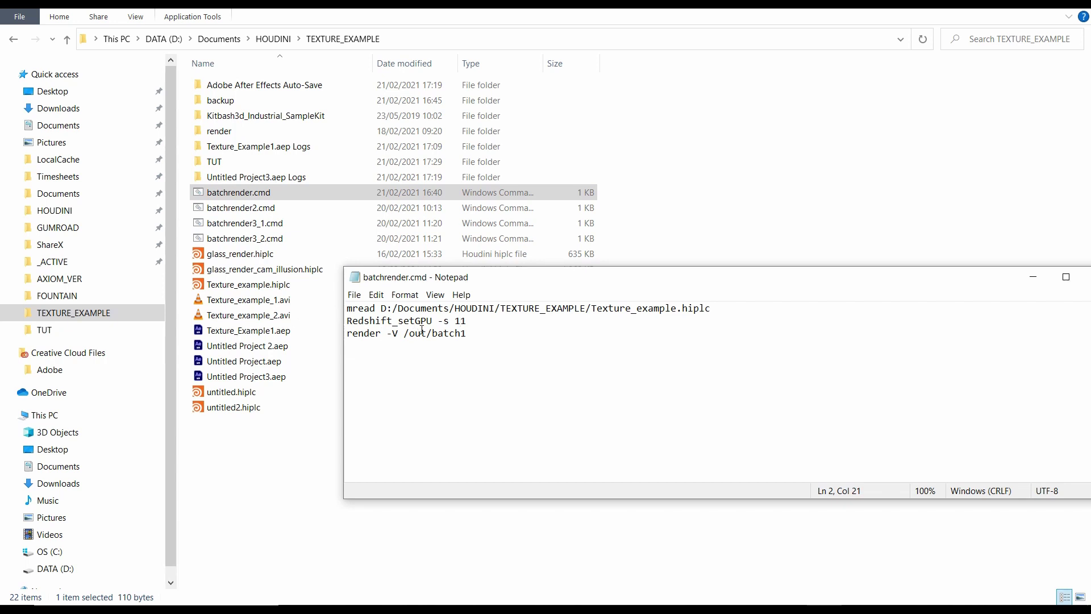
{"action": "double_click", "coordinate": [458, 321]}
{"action": "key", "text": "Left"}
{"action": "left_click_drag", "start_coordinate": [529, 280], "coordinate": [477, 296]}
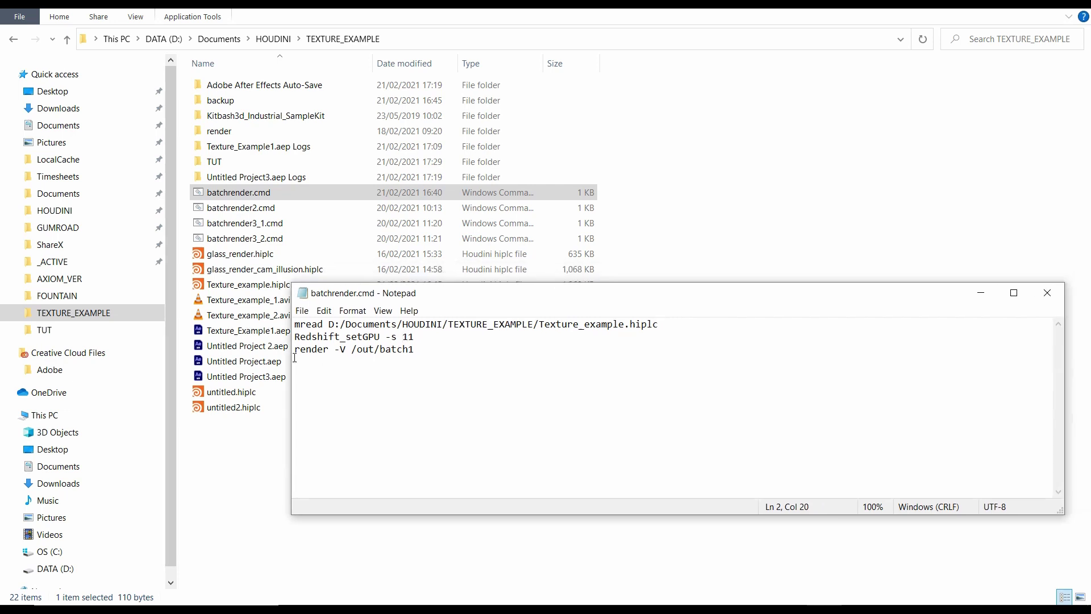
{"action": "left_click", "coordinate": [297, 350]}
{"action": "key", "text": "alt+Tab"}
{"action": "key", "text": "alt+Tab"}
{"action": "key", "text": "alt+Tab"}
{"action": "key", "text": "alt+Tab"}
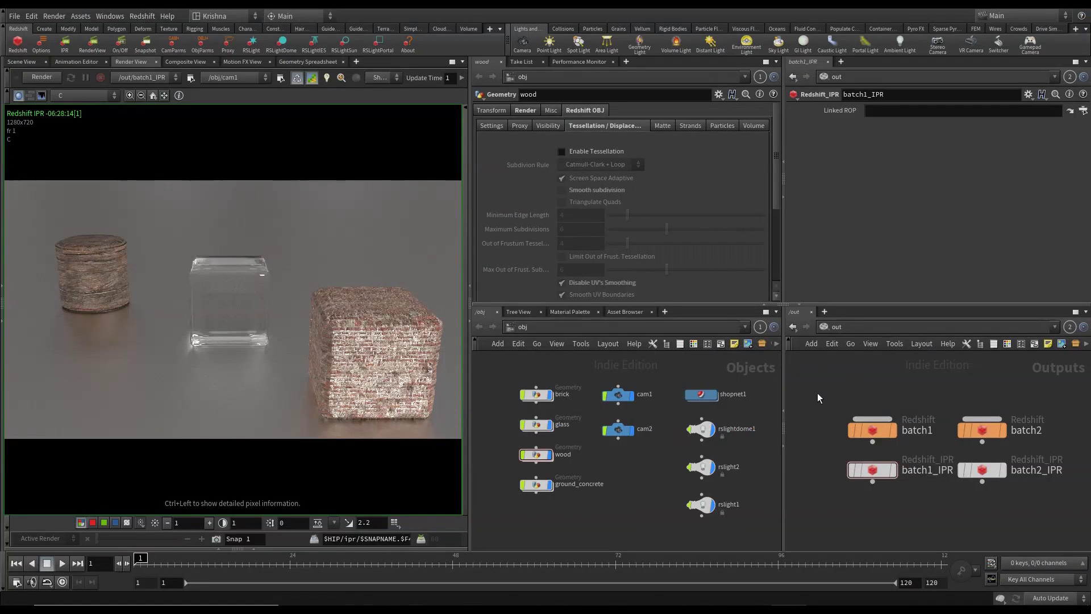
Change batchrender.cmd's GPU selection from Redshift_setGPU -s 11 to -s 00
{"action": "left_click_drag", "start_coordinate": [859, 445], "coordinate": [860, 446]}
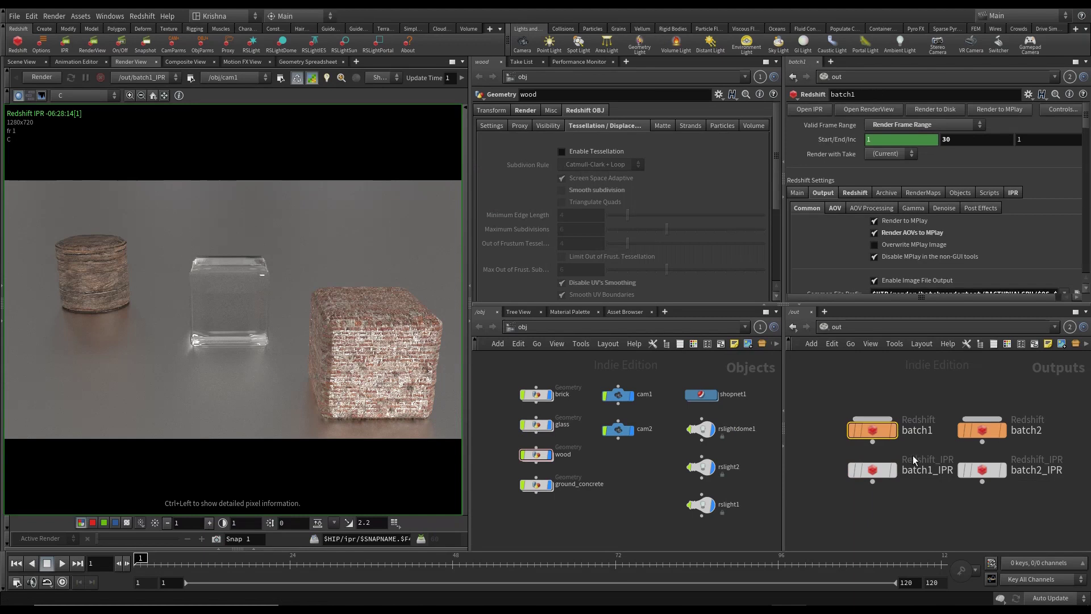
{"action": "key", "text": "alt+Tab"}
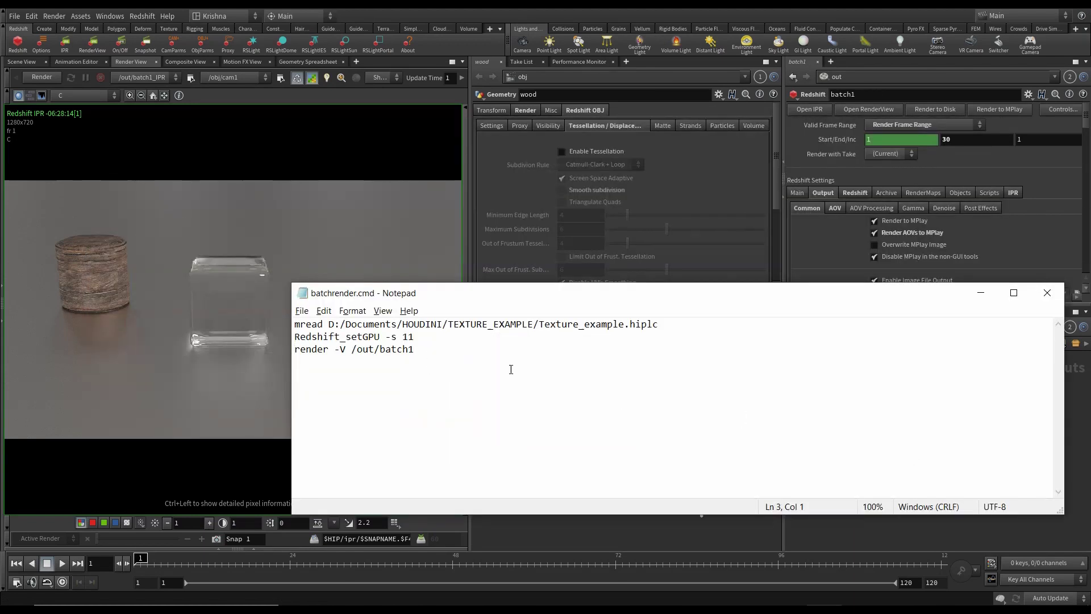
{"action": "key", "text": "ctrl+a"}
{"action": "key", "text": "Right"}
{"action": "key", "text": "Delete"}
{"action": "key", "text": "Delete"}
{"action": "type", "text": "00"}
Switch windows to the C:\ProgramData\Redshift folder
{"action": "key", "text": "alt+Tab"}
{"action": "key", "text": "Tab"}
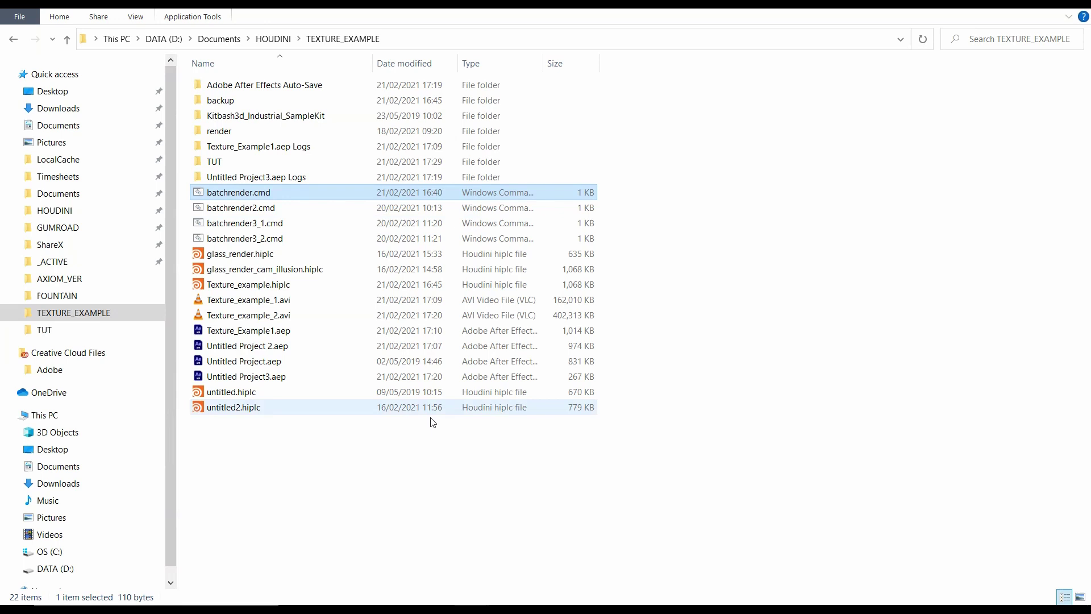
{"action": "key", "text": "alt+Tab"}
{"action": "key", "text": "alt+Tab"}
{"action": "key", "text": "Tab"}
{"action": "key", "text": "Tab"}
{"action": "key", "text": "Tab"}
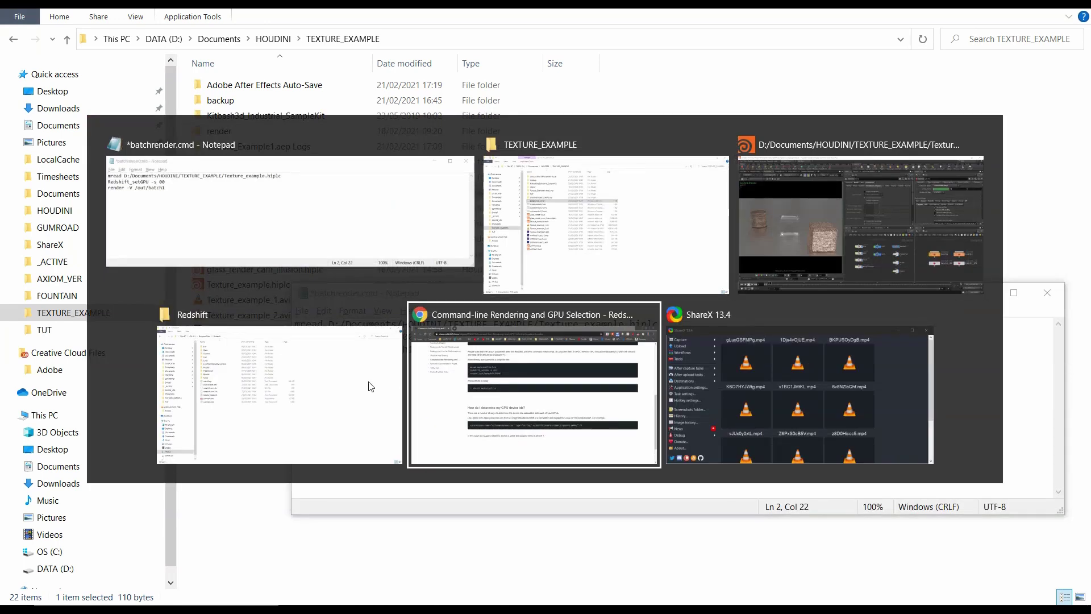
{"action": "key", "text": "Tab"}
{"action": "key", "text": "Tab"}
{"action": "key", "text": "Tab"}
{"action": "key", "text": "Tab"}
{"action": "key", "text": "Tab"}
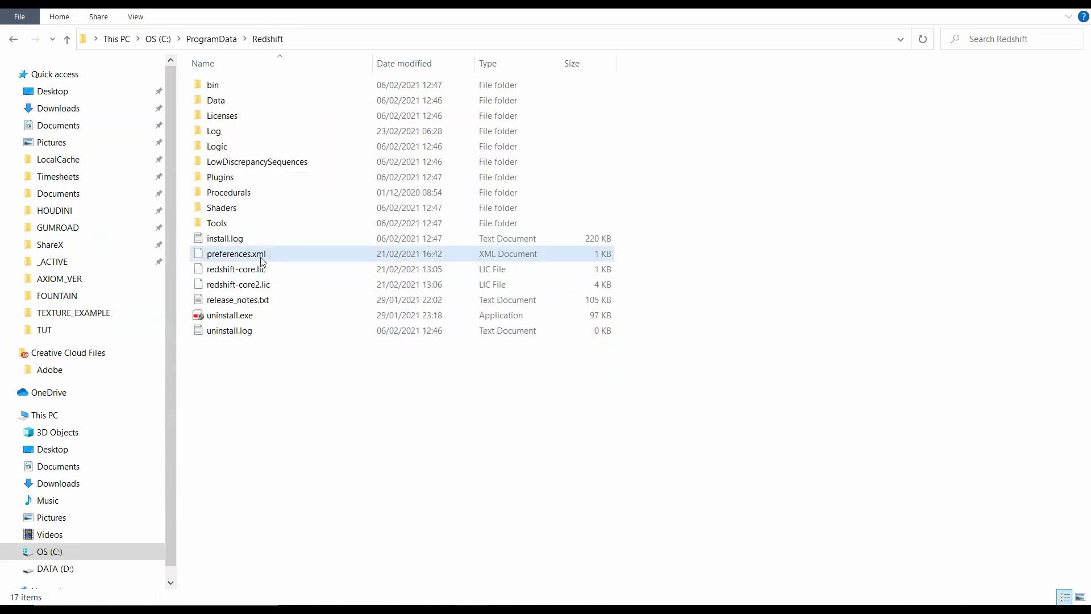
Open preferences.xml in Notepad and arrange it above batchrender.cmd
{"action": "right_click", "coordinate": [255, 258]}
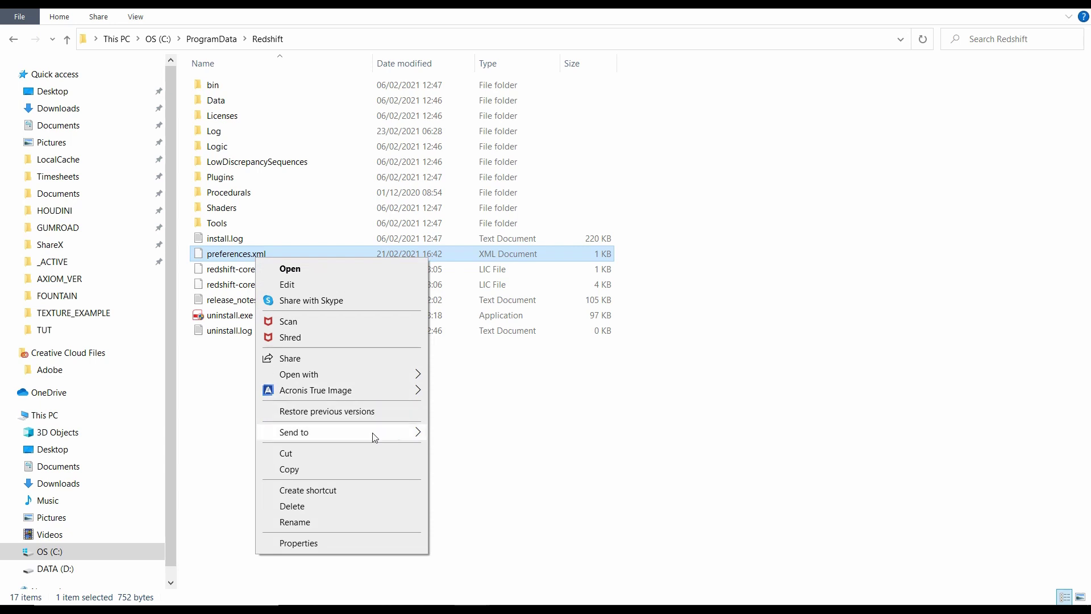
{"action": "mouse_move", "coordinate": [394, 375]}
{"action": "left_click", "coordinate": [463, 396]}
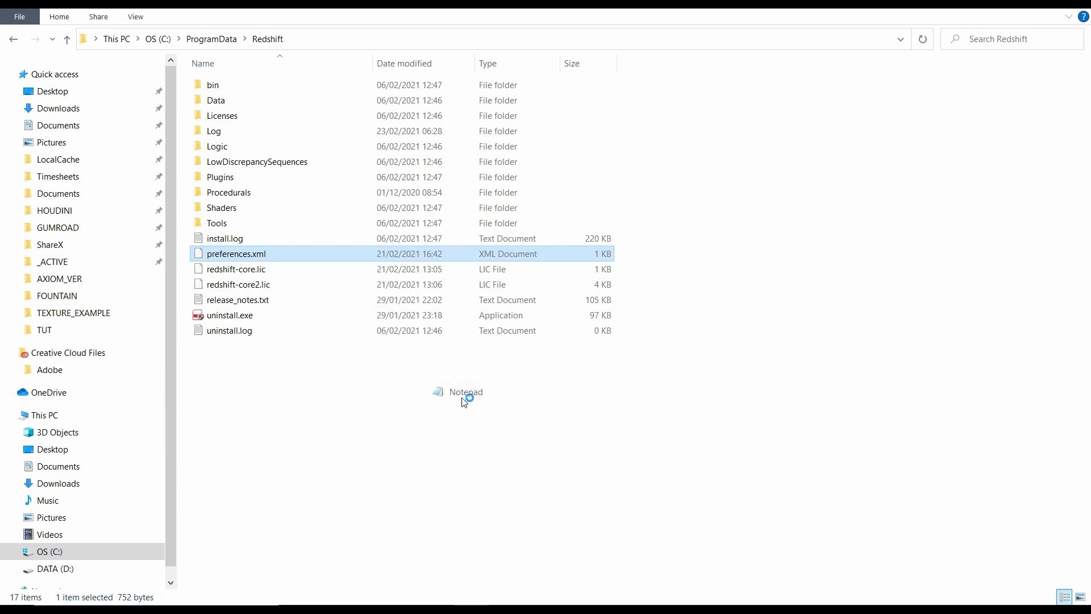
{"action": "key", "text": "alt+Tab"}
{"action": "key", "text": "alt+Tab"}
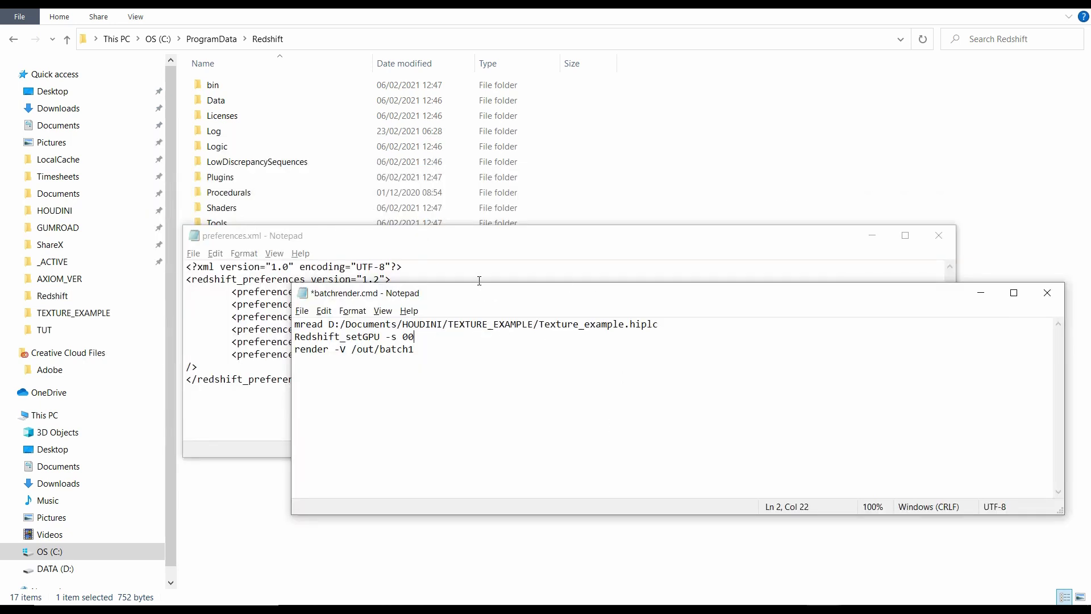
{"action": "left_click_drag", "start_coordinate": [460, 296], "coordinate": [360, 369]}
{"action": "left_click_drag", "start_coordinate": [364, 238], "coordinate": [388, 71]}
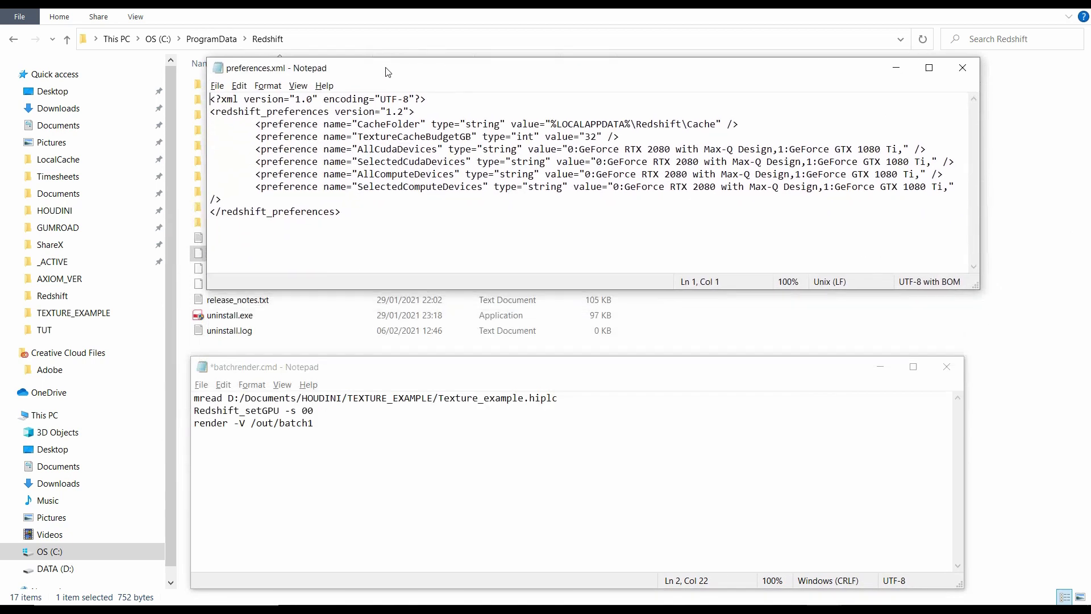
{"action": "left_click_drag", "start_coordinate": [380, 371], "coordinate": [380, 316]}
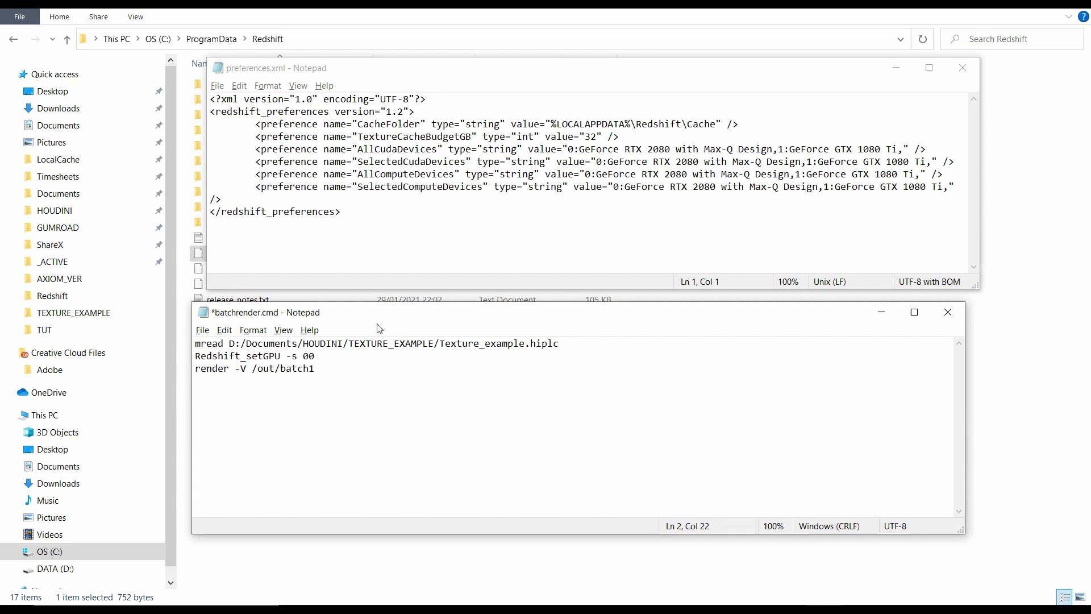
Try GPU values 11 and 01 in the script against device ids 0 and 1 in AllComputeDevices
{"action": "left_click_drag", "start_coordinate": [303, 356], "coordinate": [316, 356]}
{"action": "type", "text": "11"}
{"action": "left_click_drag", "start_coordinate": [584, 174], "coordinate": [591, 174]}
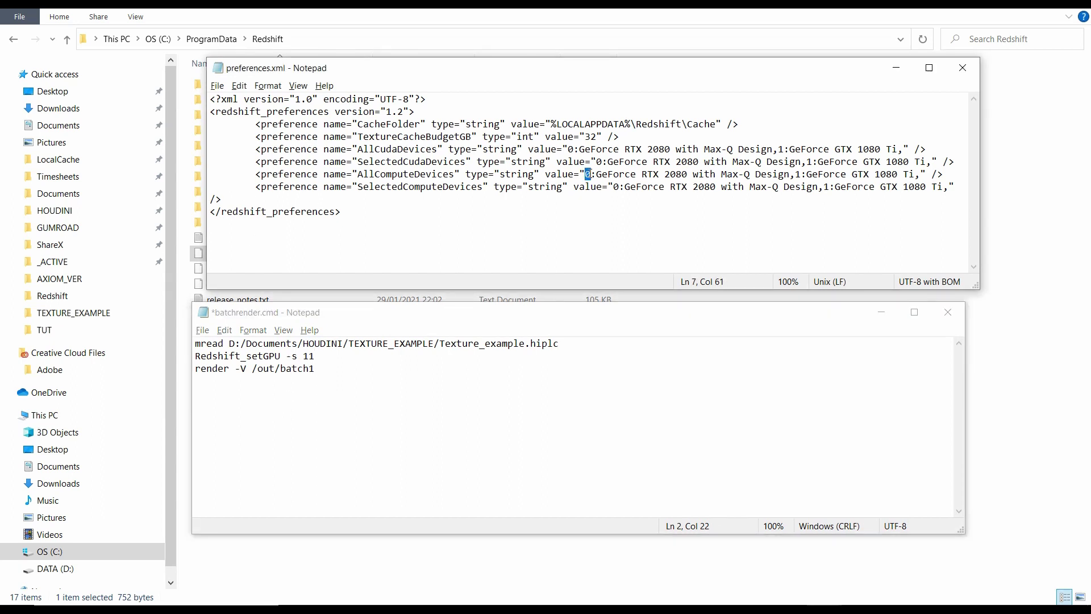
{"action": "left_click", "coordinate": [310, 356]}
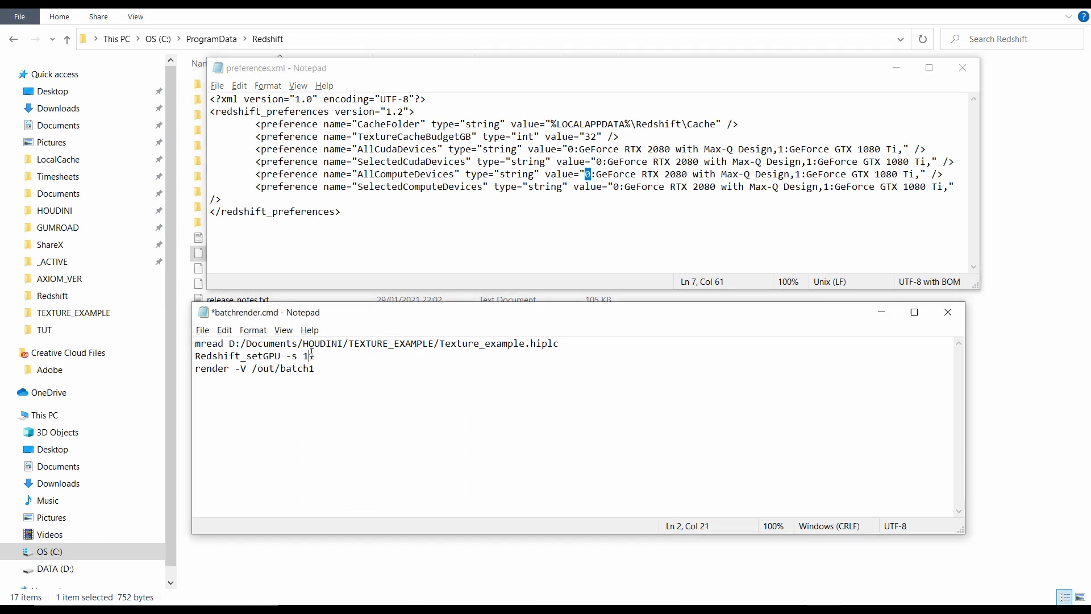
{"action": "left_click_drag", "start_coordinate": [310, 355], "coordinate": [313, 355]}
{"action": "left_click_drag", "start_coordinate": [795, 174], "coordinate": [806, 173]}
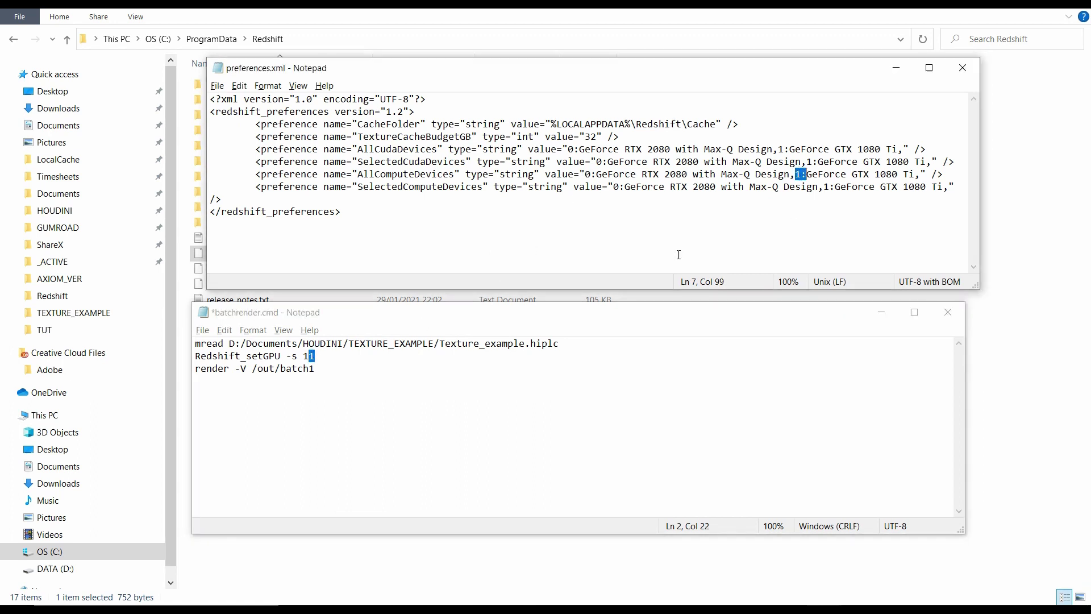
{"action": "left_click", "coordinate": [305, 356]}
{"action": "type", "text": "0"}
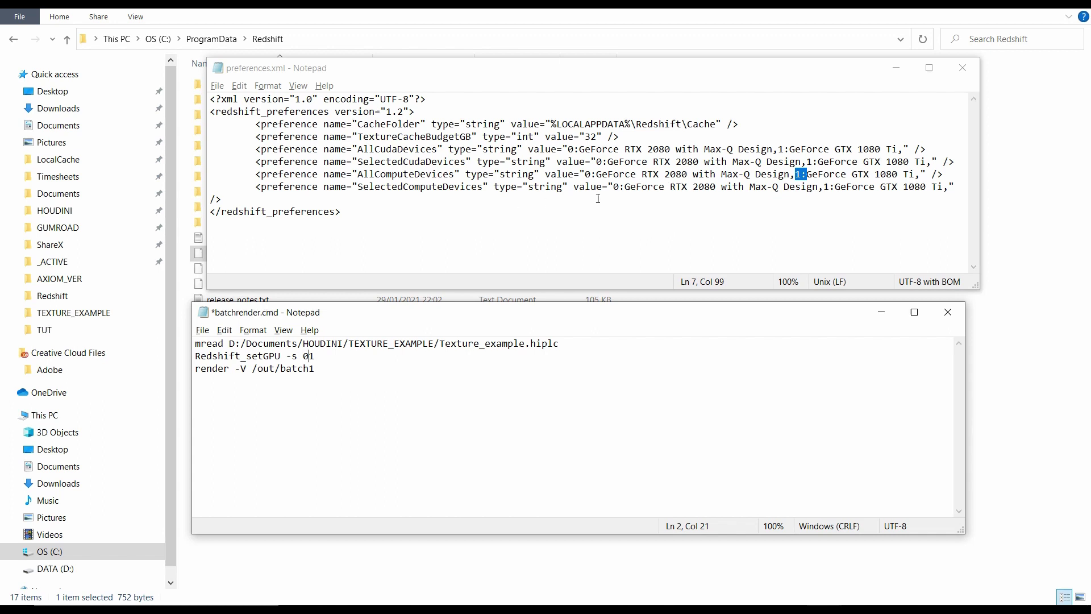
{"action": "left_click", "coordinate": [328, 372]}
Match the RTX 2080 and GTX 1080 entries to the mask, restore -s 11, and close the script
{"action": "left_click_drag", "start_coordinate": [586, 174], "coordinate": [885, 177]}
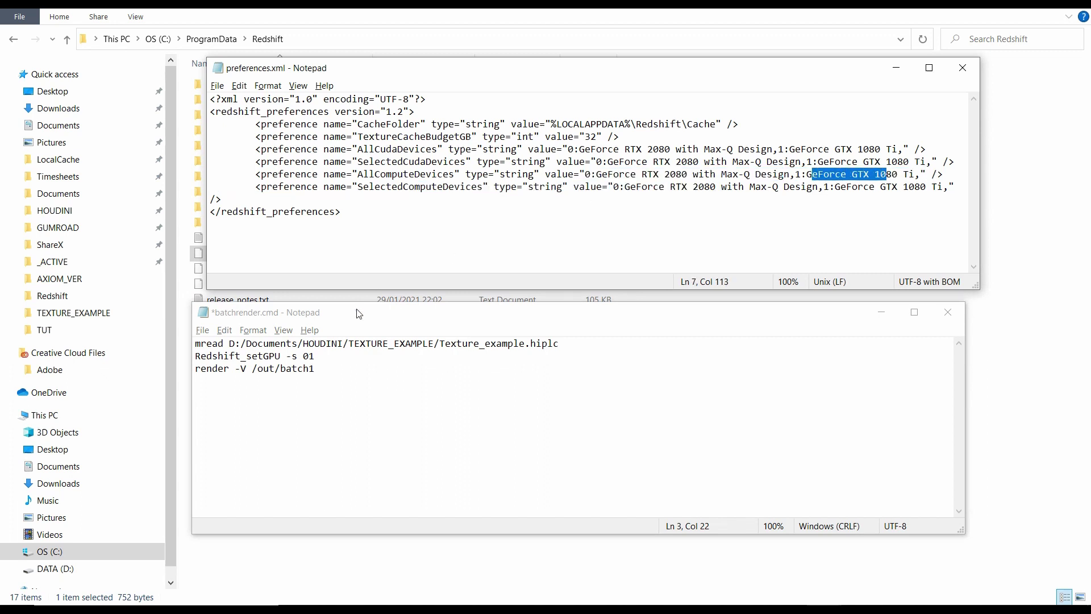
{"action": "left_click", "coordinate": [304, 356]}
{"action": "key", "text": "Delete"}
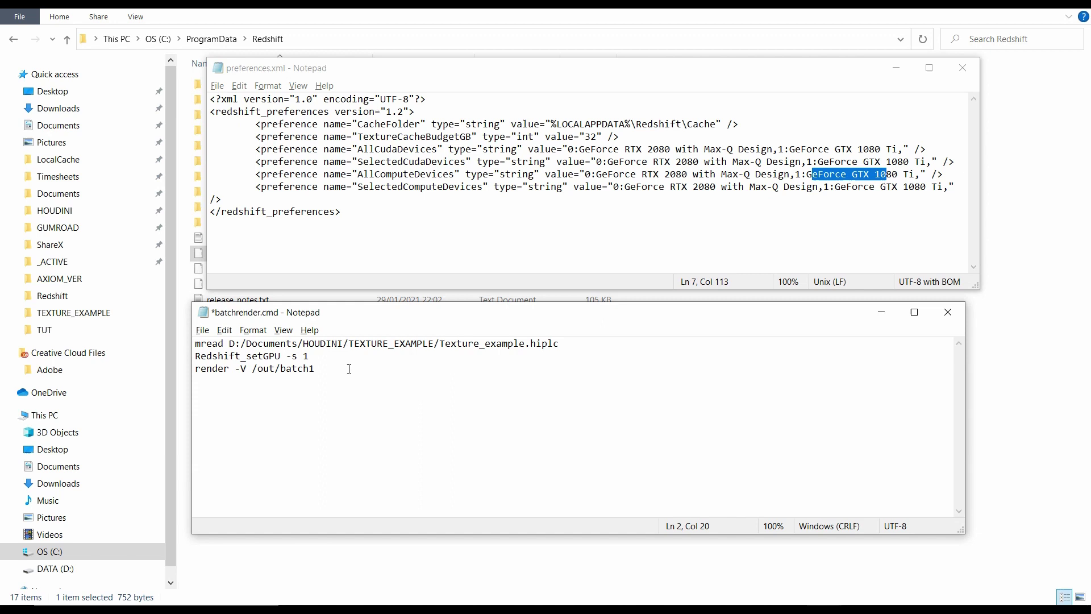
{"action": "type", "text": "10"}
{"action": "left_click_drag", "start_coordinate": [602, 175], "coordinate": [715, 179]}
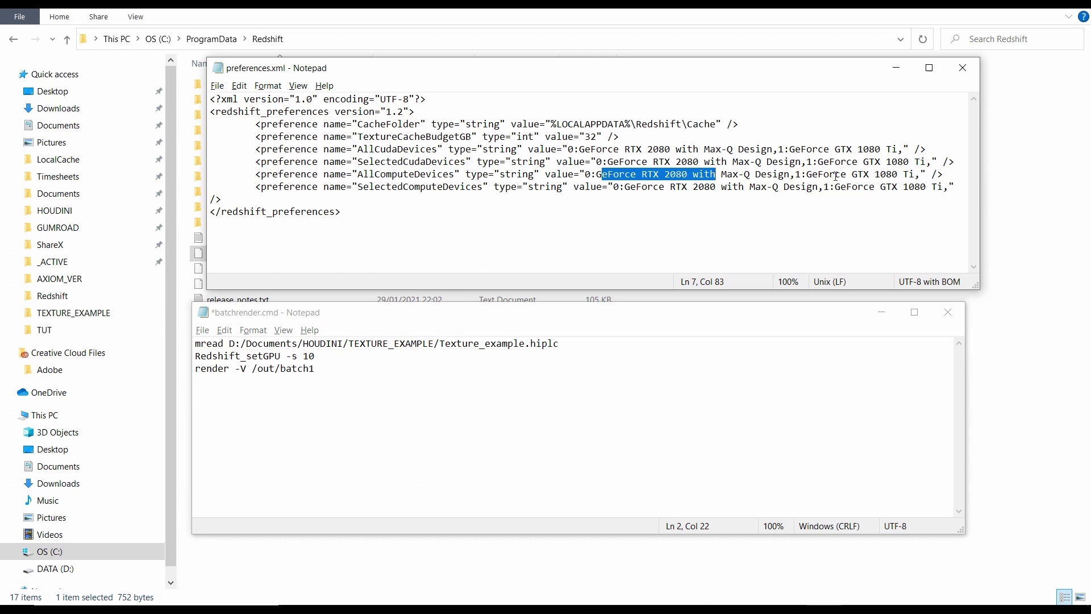
{"action": "left_click_drag", "start_coordinate": [823, 175], "coordinate": [903, 176]}
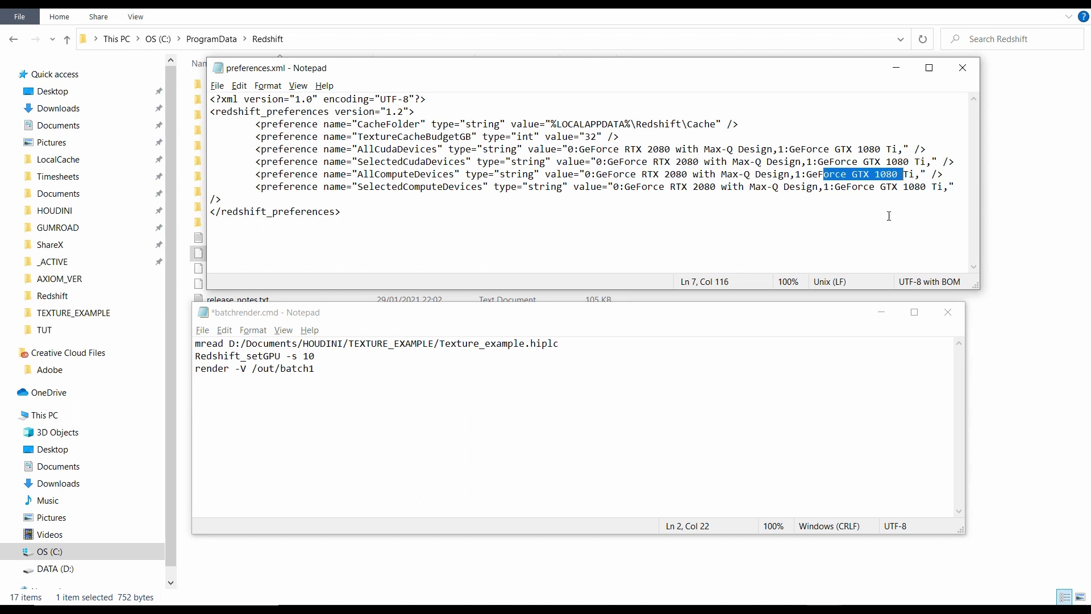
{"action": "left_click", "coordinate": [318, 357]}
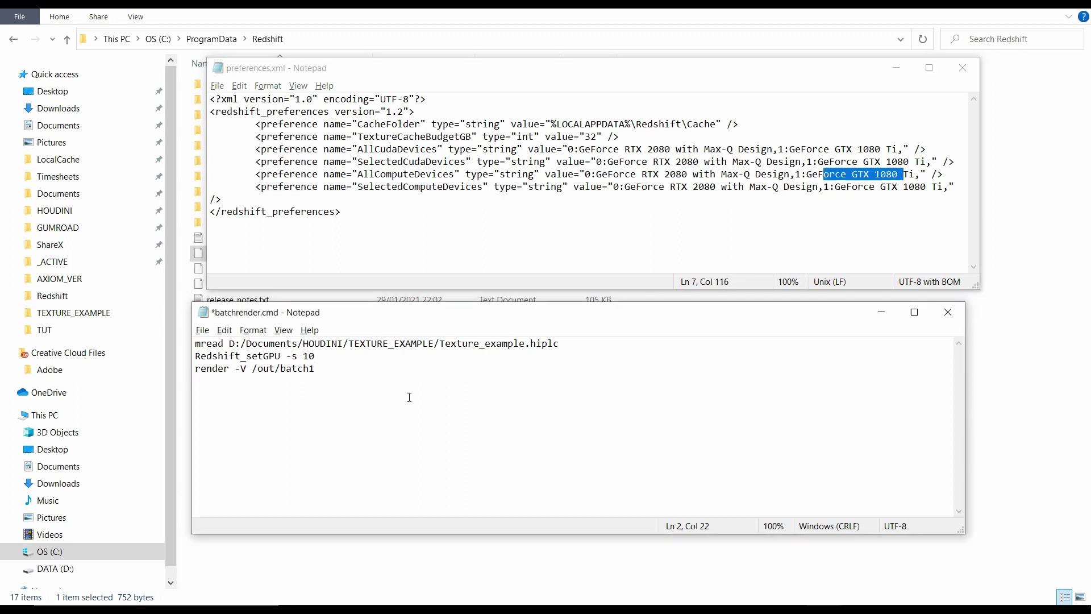
{"action": "key", "text": "BackSpace"}
{"action": "type", "text": "1"}
{"action": "left_click", "coordinate": [325, 369]}
{"action": "left_click", "coordinate": [947, 313]}
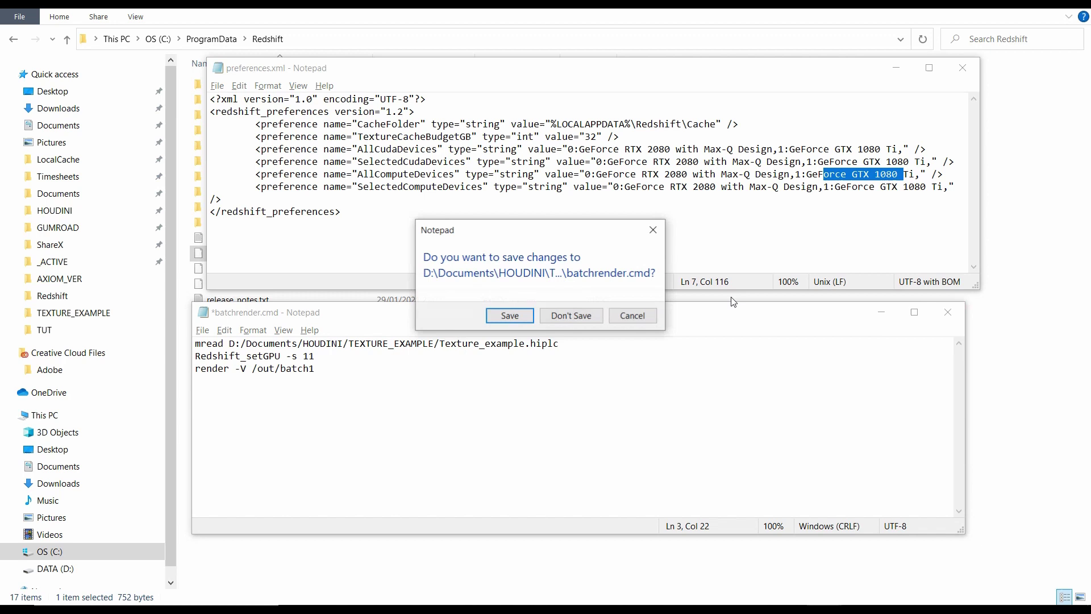
Discard the batchrender.cmd changes and scroll the docs up to the hbatch Syntax example
{"action": "left_click", "coordinate": [564, 317]}
{"action": "left_click", "coordinate": [592, 441]}
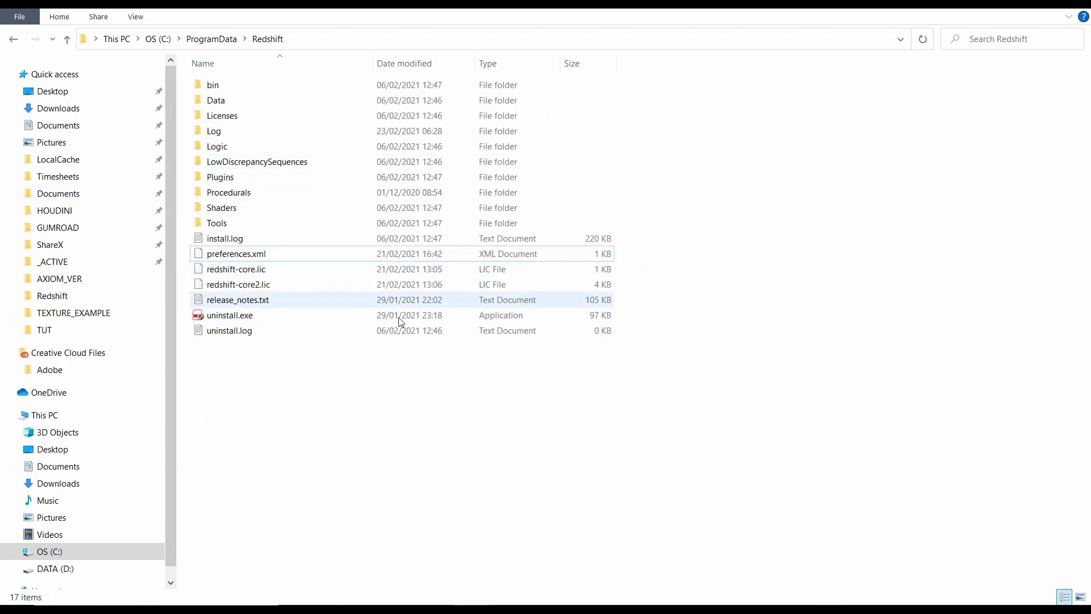
{"action": "key", "text": "alt+Tab"}
{"action": "key", "text": "alt+Tab"}
{"action": "key", "text": "alt+Tab"}
{"action": "key", "text": "alt+Tab"}
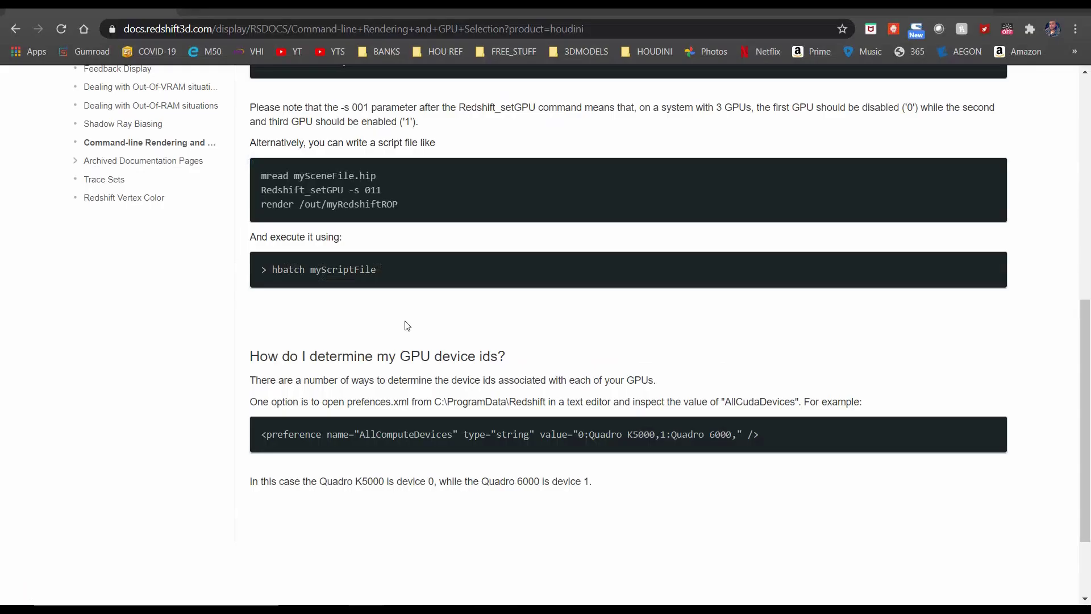
{"action": "scroll", "coordinate": [531, 430], "scroll_direction": "up", "scroll_amount": 4}
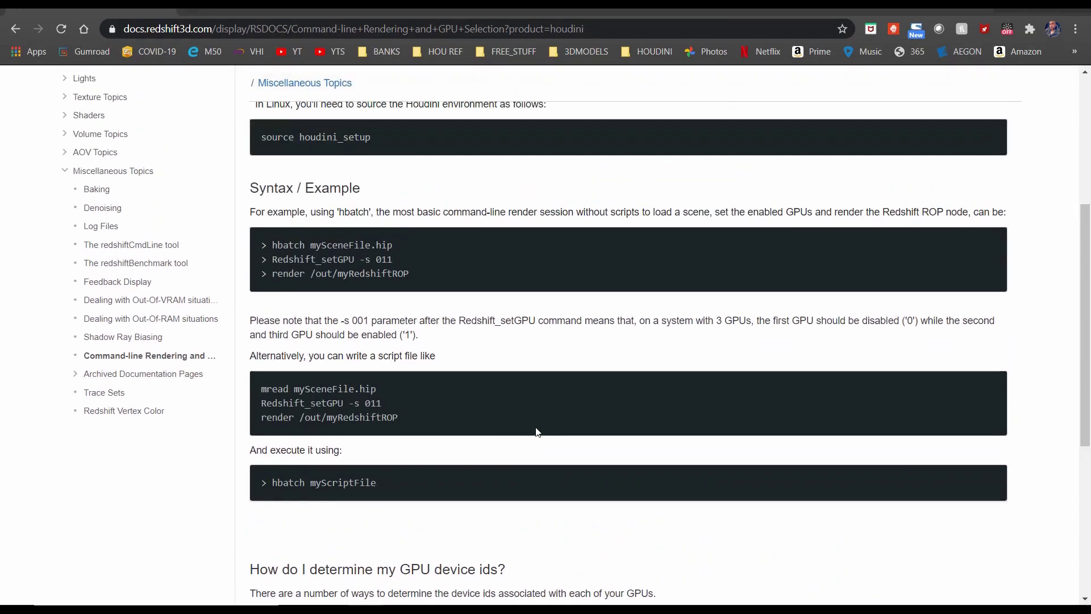
Check batchrender2.cmd's file actions in TEXTURE_EXAMPLE, then return to Houdini
{"action": "key", "text": "alt+Tab"}
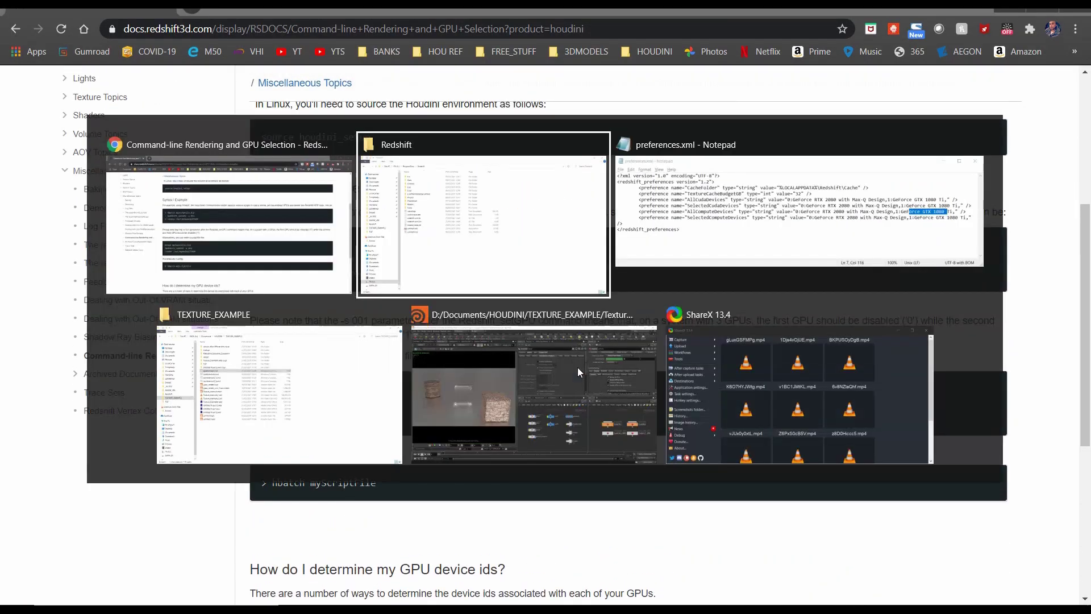
{"action": "key", "text": "alt+Tab"}
{"action": "key", "text": "alt+Tab"}
{"action": "key", "text": "alt+Tab"}
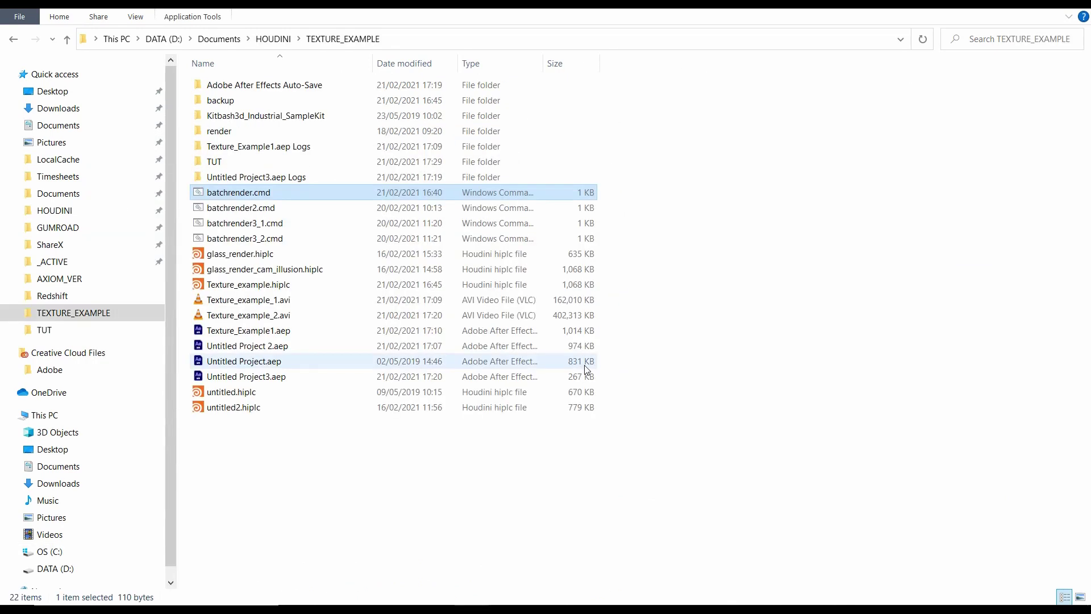
{"action": "left_click", "coordinate": [221, 207]}
{"action": "right_click", "coordinate": [248, 210]}
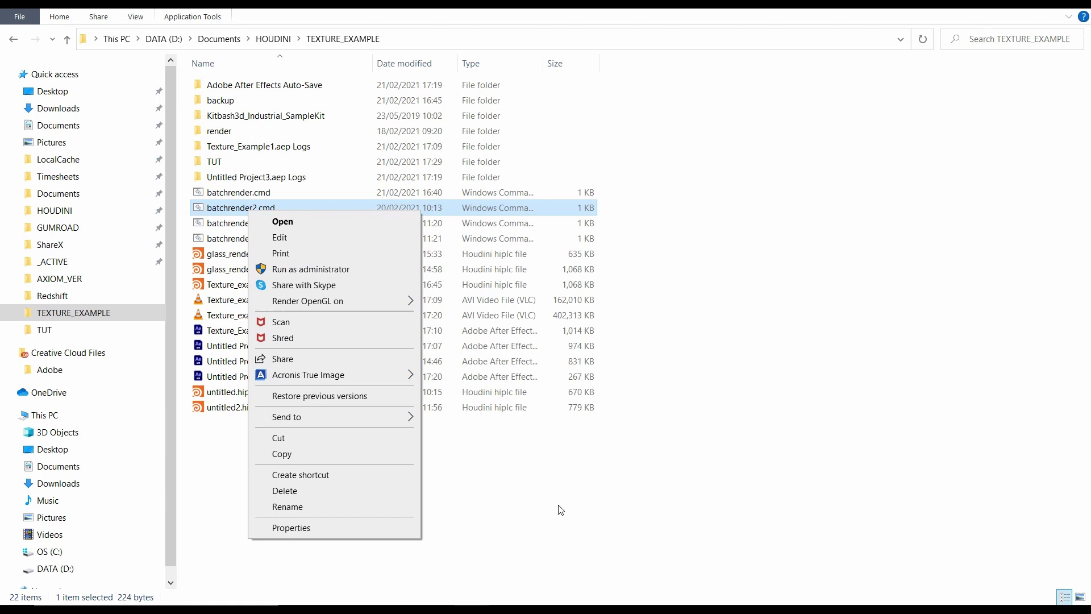
{"action": "left_click", "coordinate": [610, 456]}
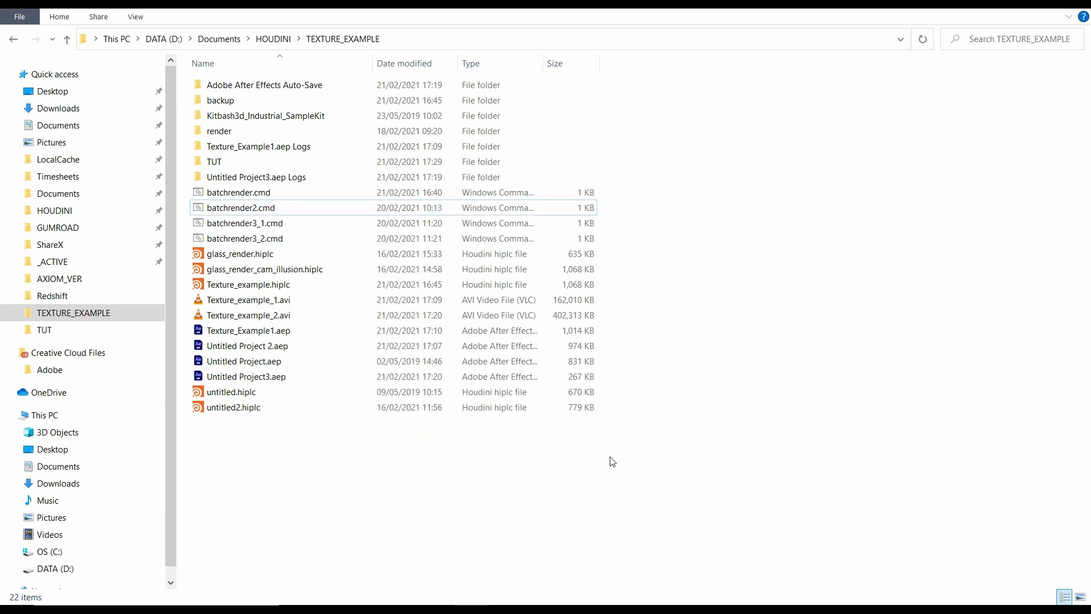
{"action": "key", "text": "alt+Tab"}
Start the Redshift IPR preview and launch Alienware Command Center's overview to monitor GPUs
{"action": "left_click", "coordinate": [610, 456]}
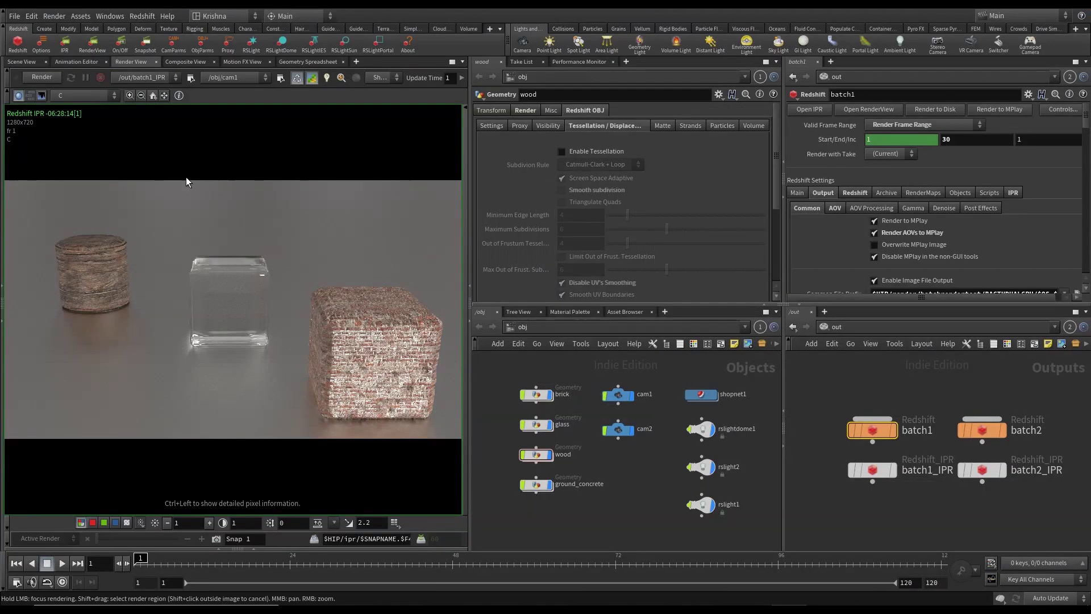
{"action": "left_click", "coordinate": [39, 77]}
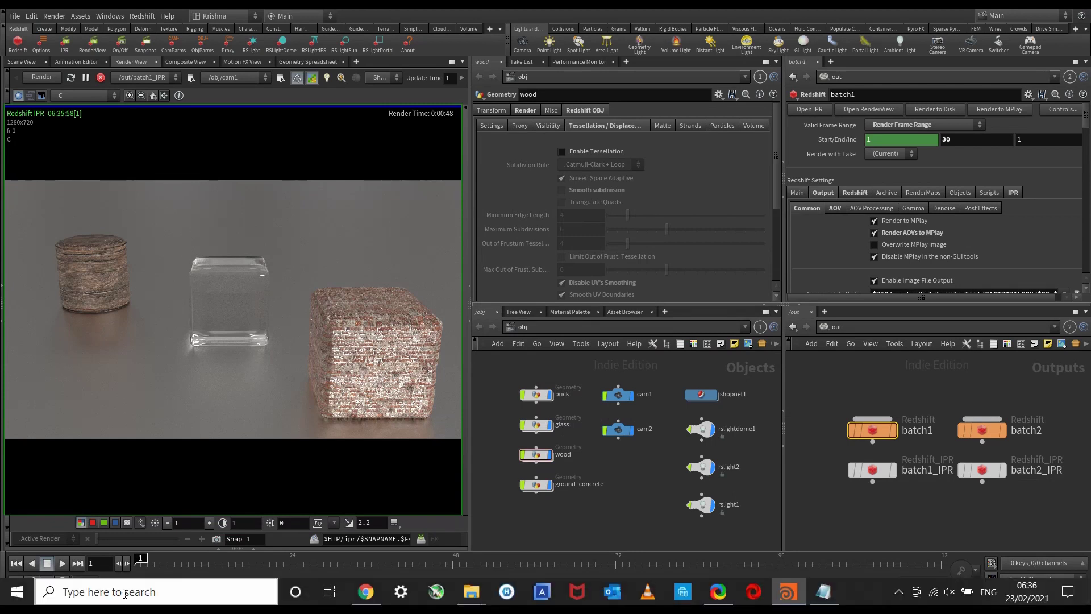
{"action": "left_click", "coordinate": [125, 596]}
{"action": "type", "text": "alienware"}
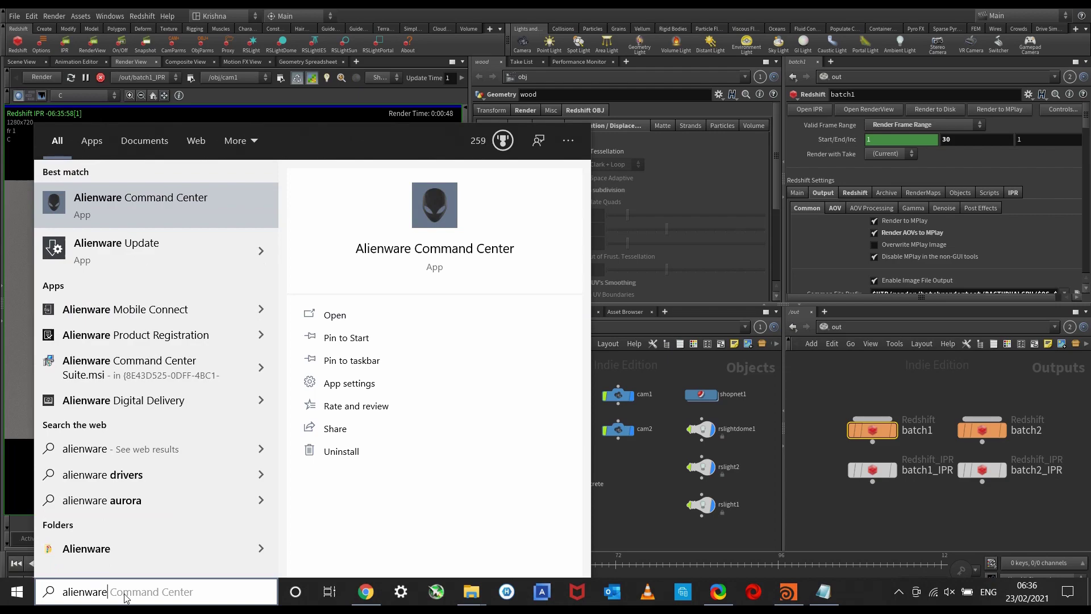
{"action": "key", "text": "Return"}
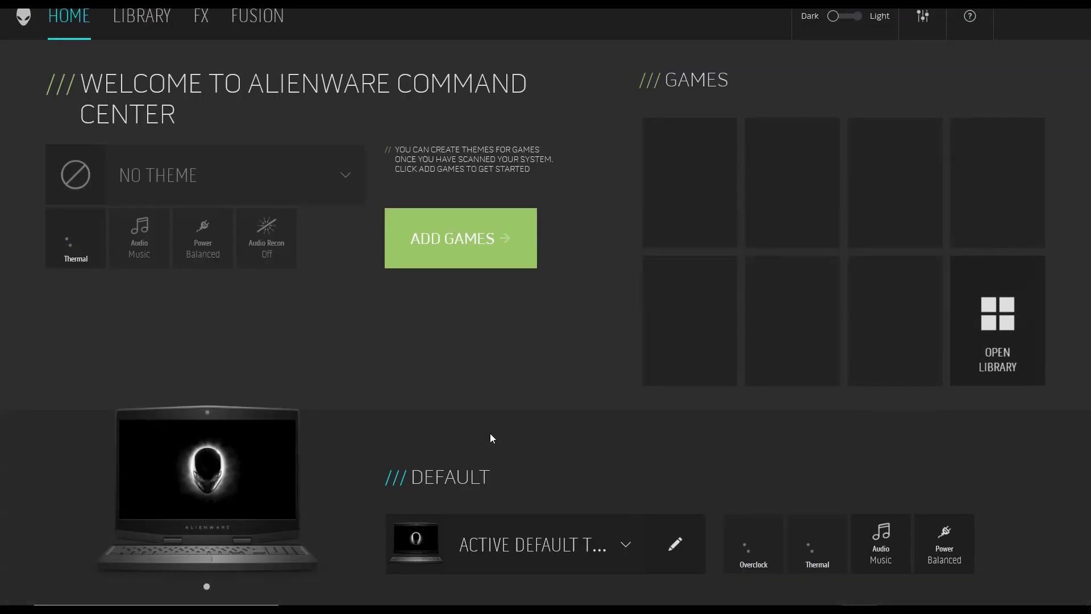
{"action": "left_click", "coordinate": [257, 25]}
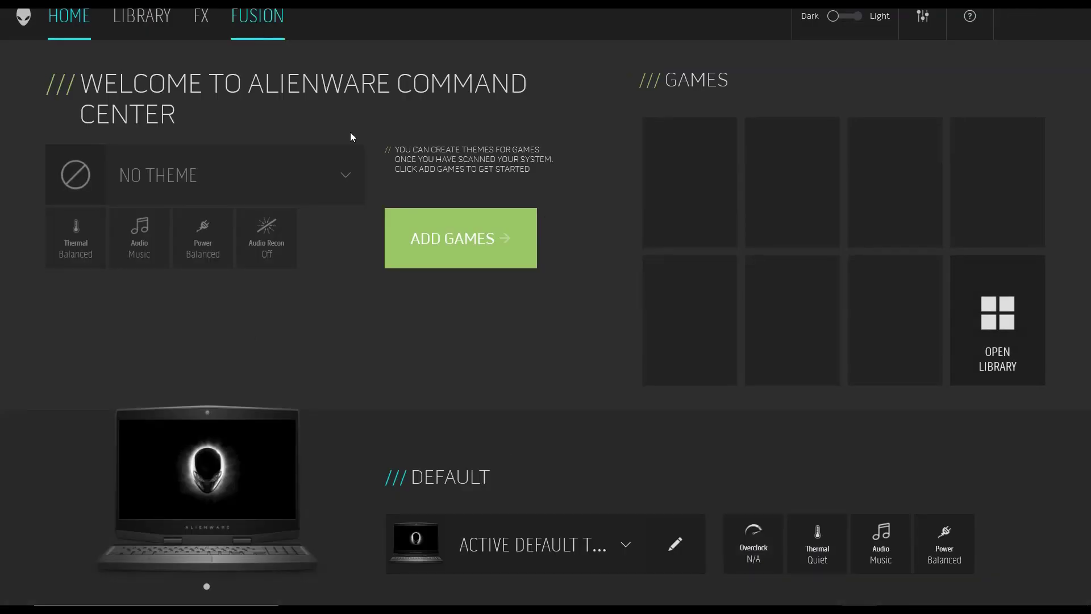
Watch the IPR render against GPU load, then stop the preview
{"action": "key", "text": "alt+Tab"}
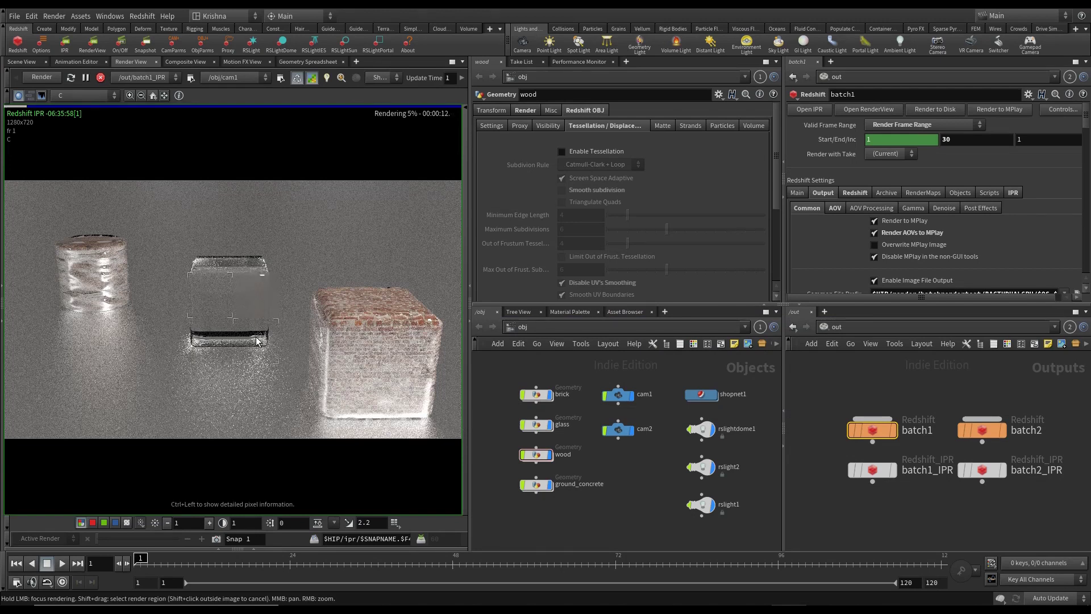
{"action": "key", "text": "alt+Tab"}
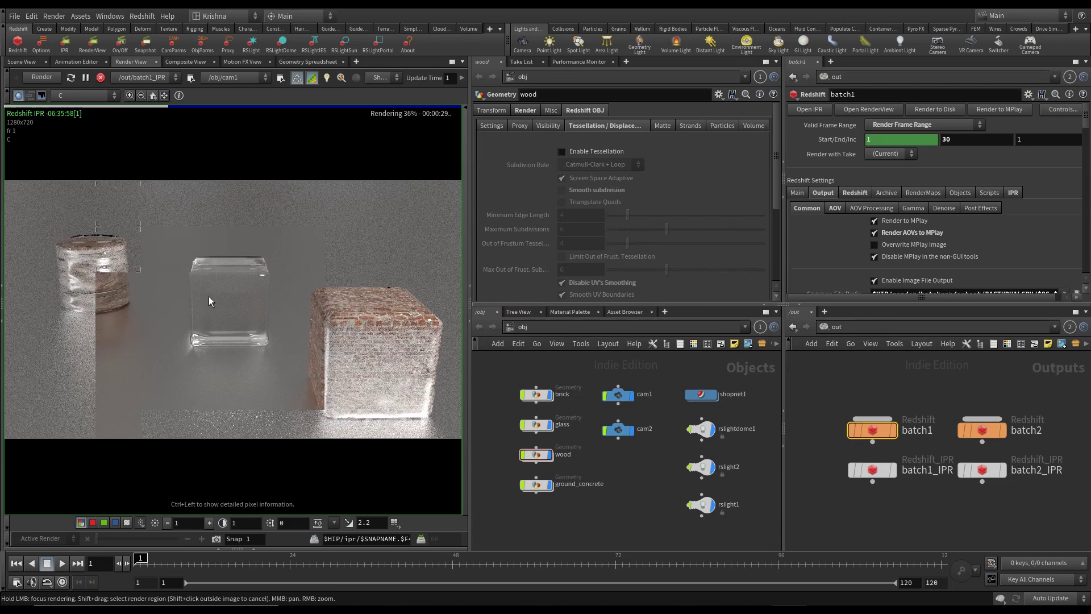
{"action": "left_click", "coordinate": [101, 78]}
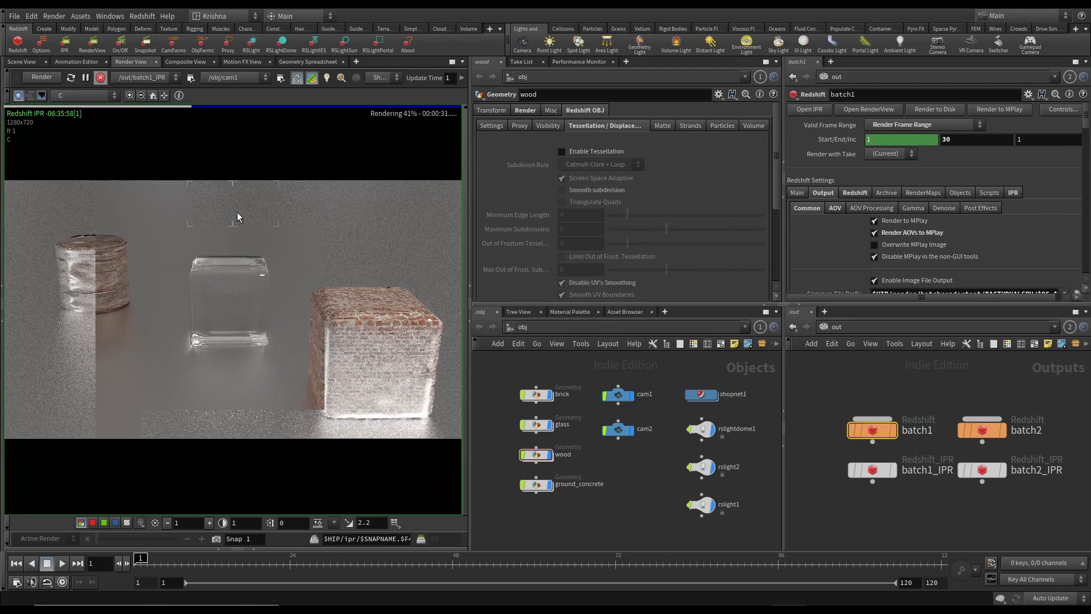
{"action": "key", "text": "alt+Tab"}
{"action": "key", "text": "alt+Tab"}
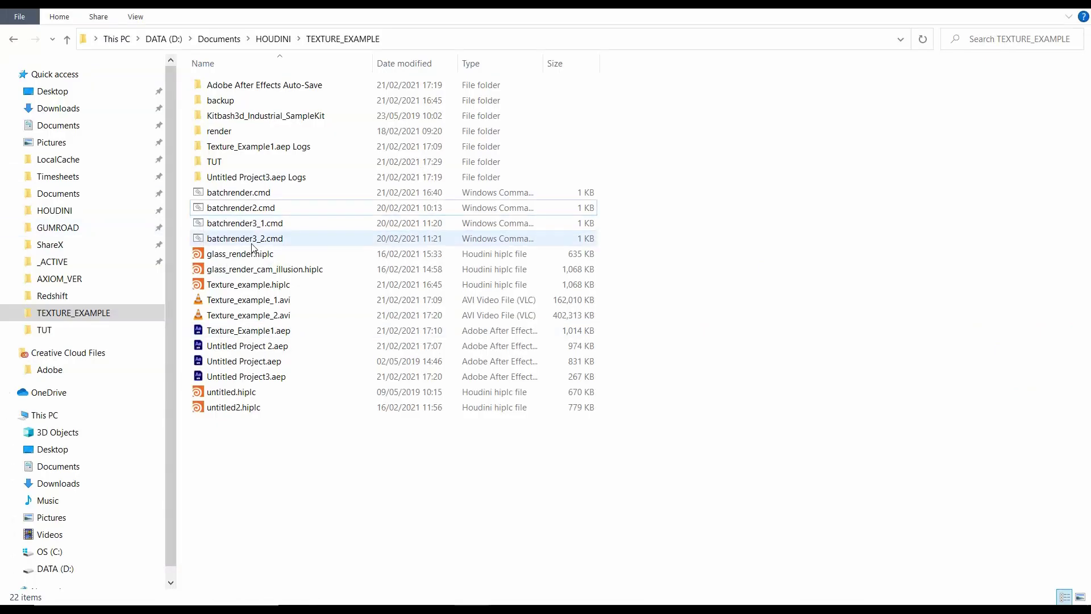
Open batchrender3_1.cmd in Notepad and highlight its GPU mask 10 and /out/batch1 target
{"action": "left_click", "coordinate": [280, 230]}
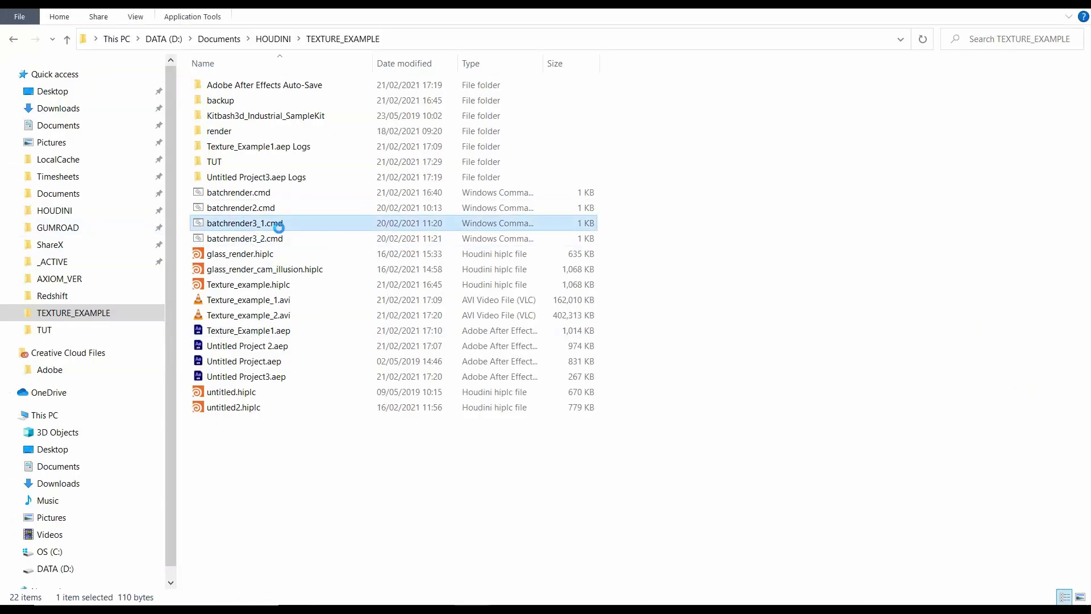
{"action": "right_click", "coordinate": [279, 230]}
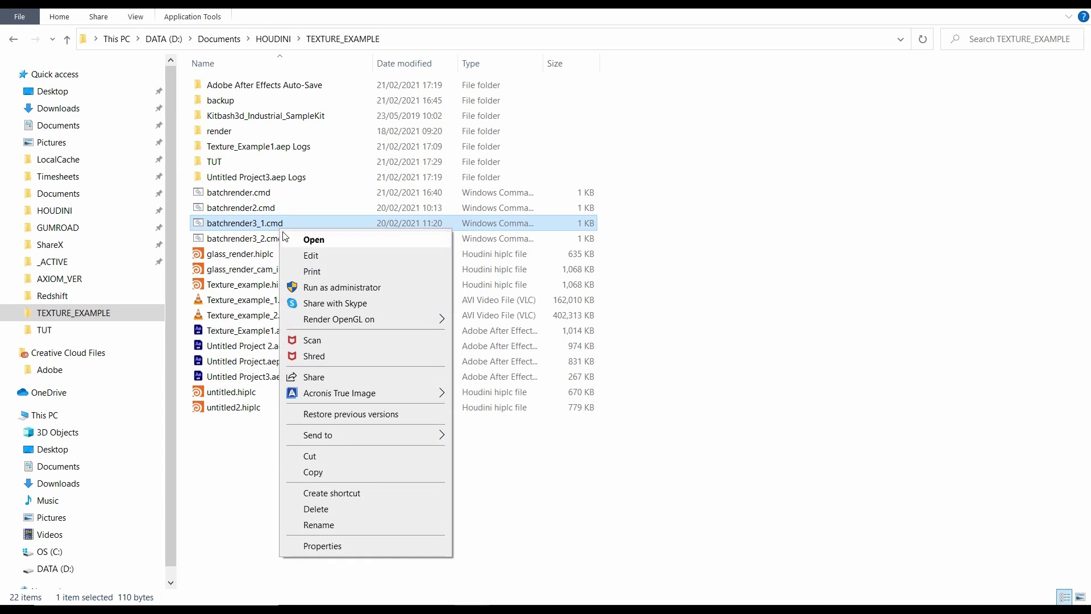
{"action": "left_click", "coordinate": [347, 257]}
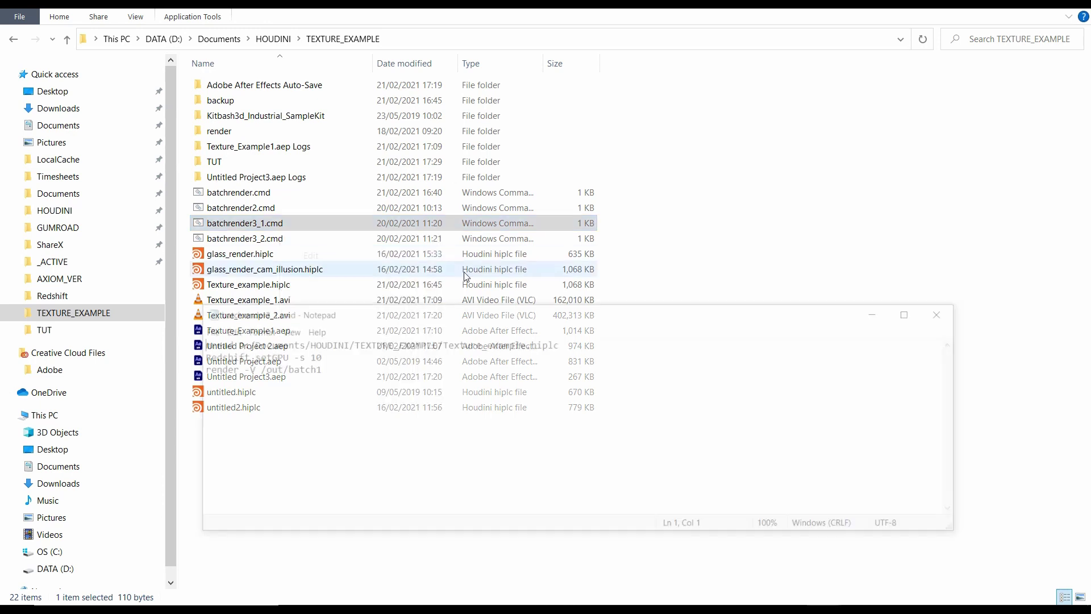
{"action": "left_click_drag", "start_coordinate": [409, 312], "coordinate": [244, 306]}
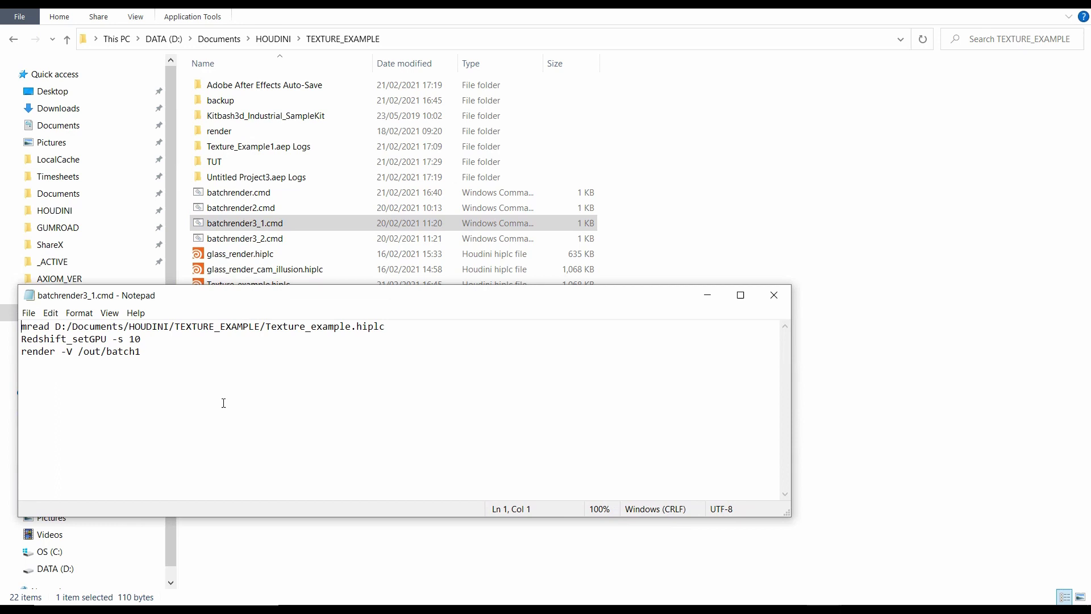
{"action": "left_click_drag", "start_coordinate": [129, 339], "coordinate": [136, 340]}
{"action": "left_click_drag", "start_coordinate": [787, 514], "coordinate": [431, 492]}
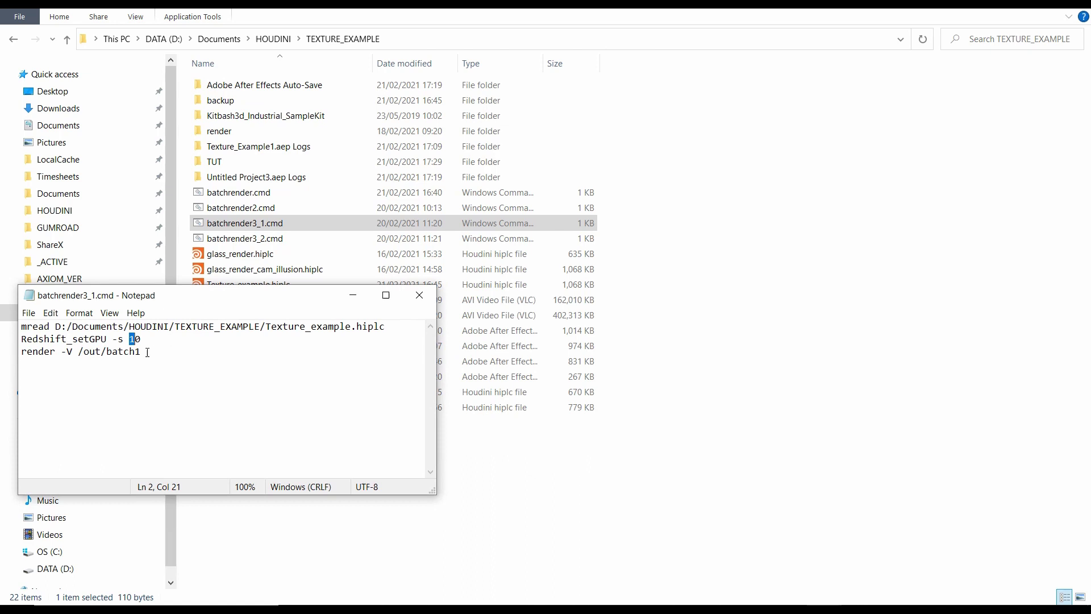
{"action": "left_click_drag", "start_coordinate": [141, 351], "coordinate": [107, 352]}
Open batchrender3_2.cmd in Notepad and arrange it beside batchrender3_1.cmd
{"action": "right_click", "coordinate": [254, 237]}
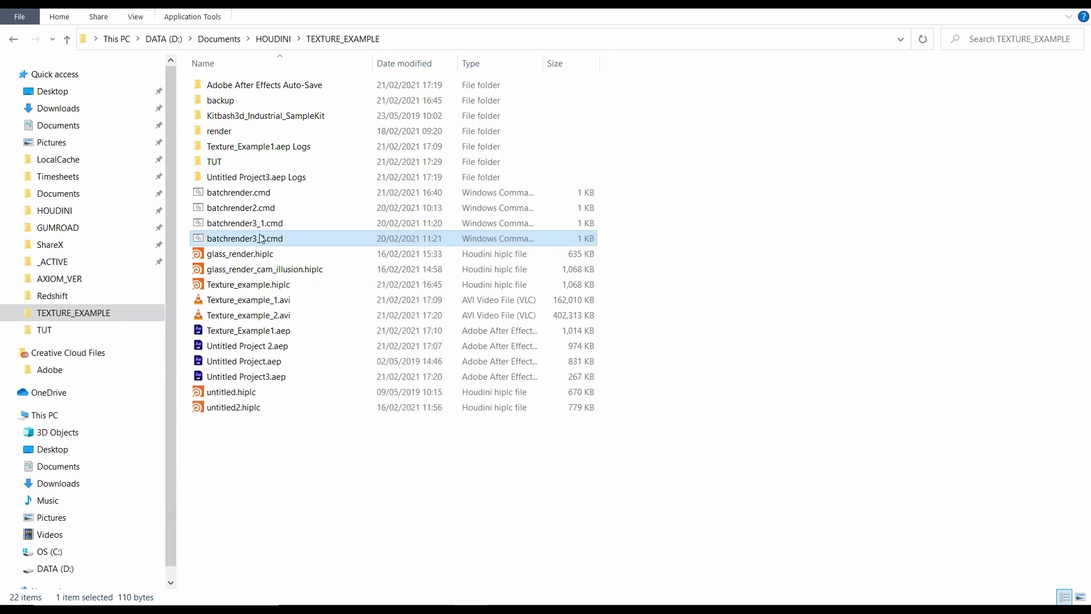
{"action": "left_click", "coordinate": [307, 263]}
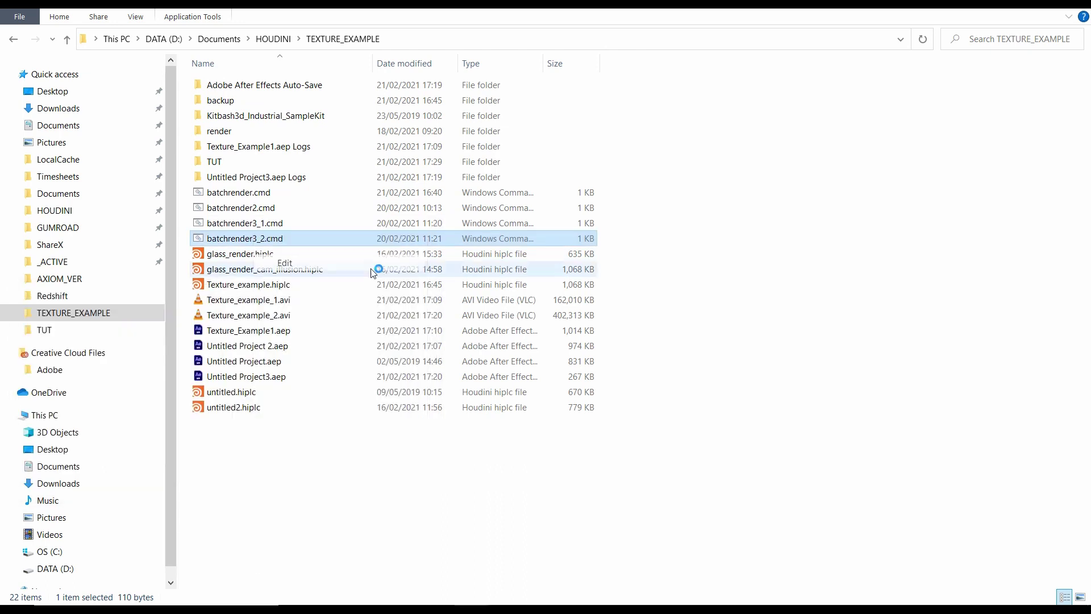
{"action": "left_click_drag", "start_coordinate": [410, 315], "coordinate": [559, 277]}
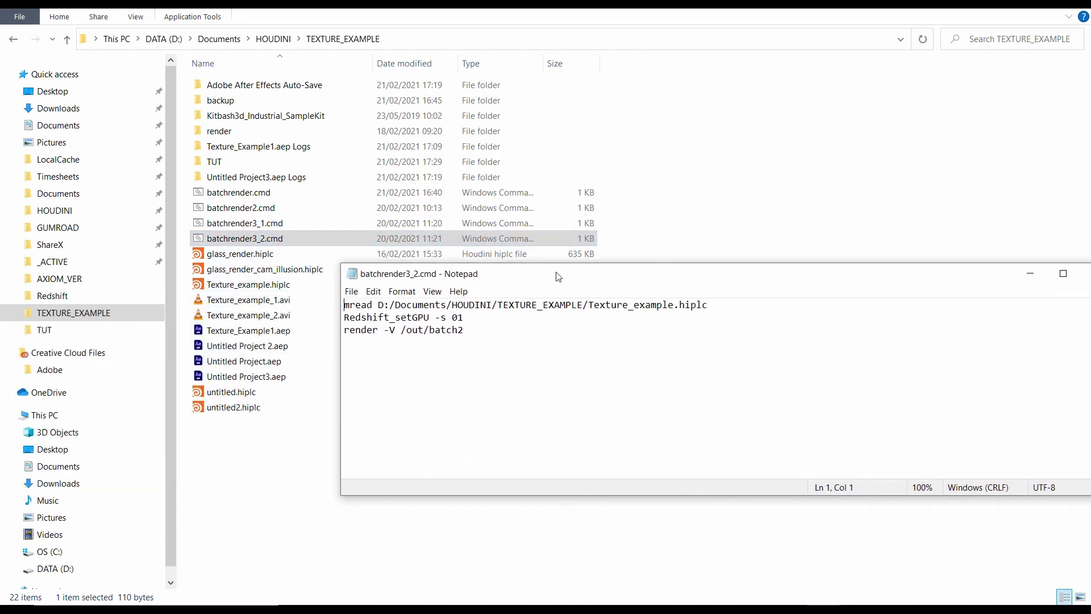
{"action": "key", "text": "alt+Tab"}
{"action": "key", "text": "alt+Tab"}
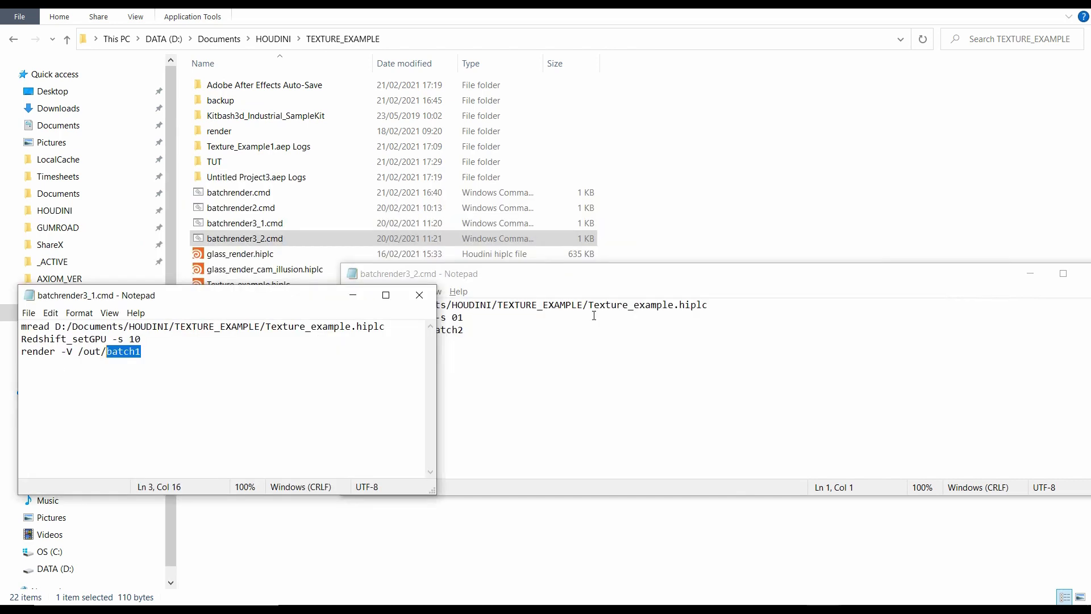
{"action": "left_click_drag", "start_coordinate": [566, 279], "coordinate": [599, 282]}
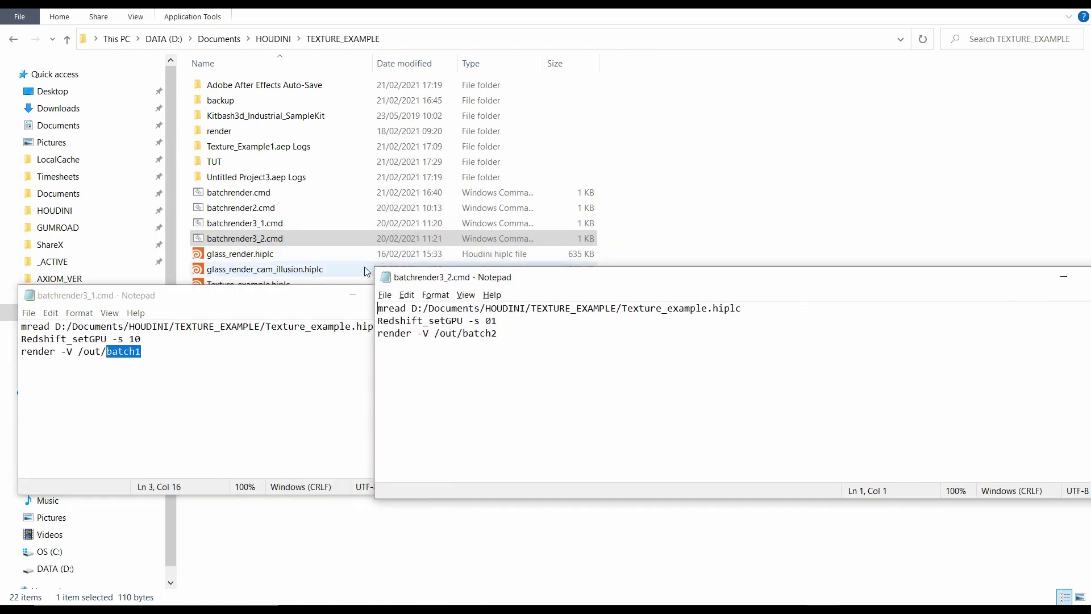
{"action": "left_click_drag", "start_coordinate": [375, 268], "coordinate": [646, 277]}
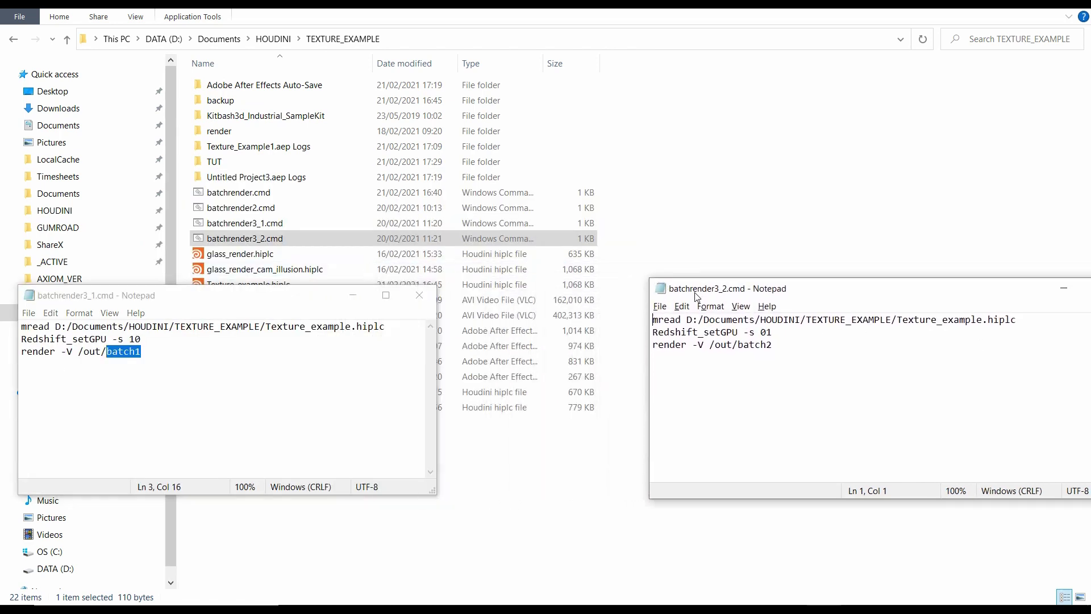
{"action": "left_click_drag", "start_coordinate": [779, 297], "coordinate": [584, 302]}
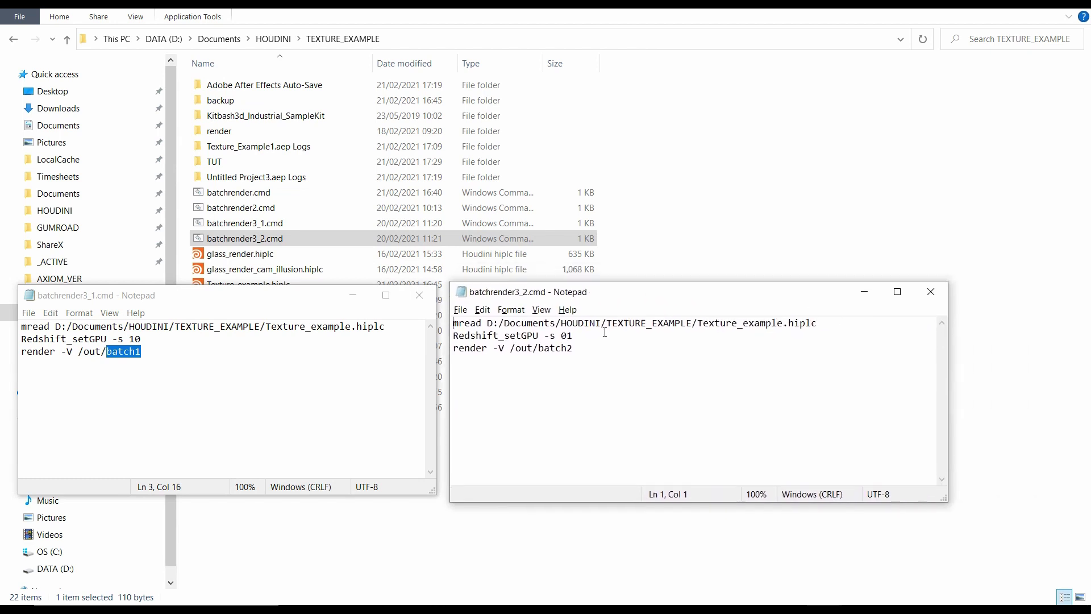
Point out GPU mask 01 with /out/batch2 against mask 10 in batchrender3_1.cmd
{"action": "left_click", "coordinate": [573, 336]}
{"action": "left_click", "coordinate": [572, 348]}
{"action": "left_click", "coordinate": [296, 401]}
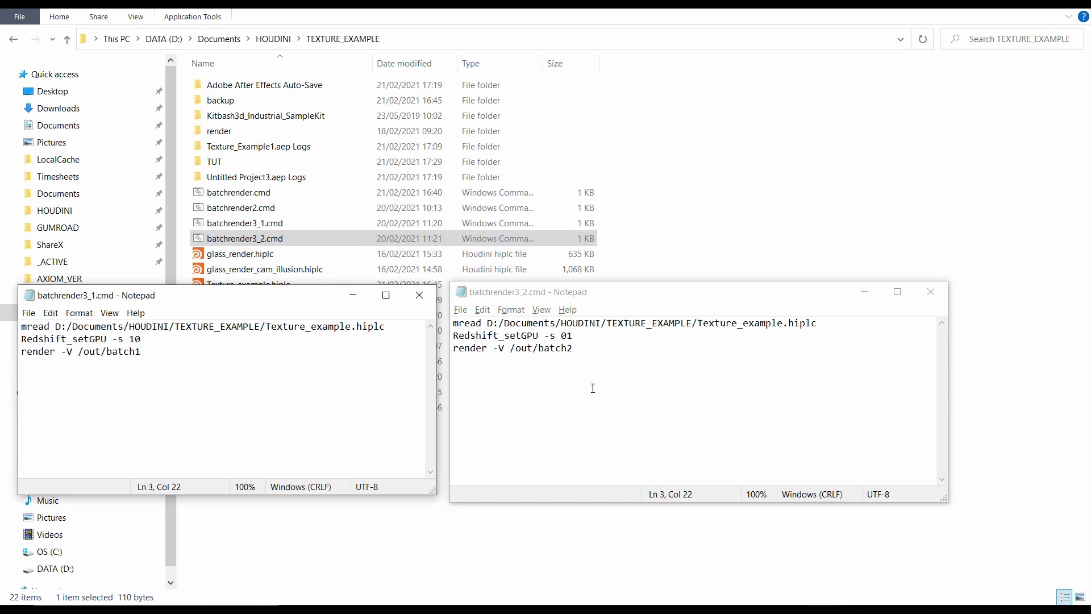
{"action": "left_click_drag", "start_coordinate": [129, 339], "coordinate": [137, 340]}
{"action": "left_click", "coordinate": [582, 337]}
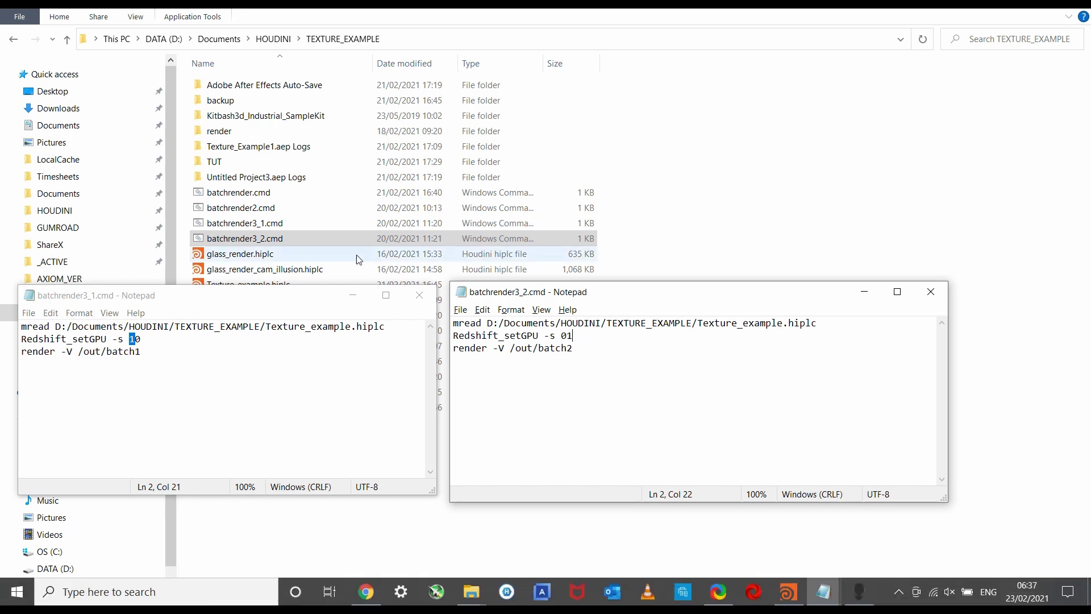
Close both batchrender3 scripts and open batchrender2.cmd in Notepad
{"action": "left_click", "coordinate": [419, 295]}
{"action": "left_click", "coordinate": [930, 292]}
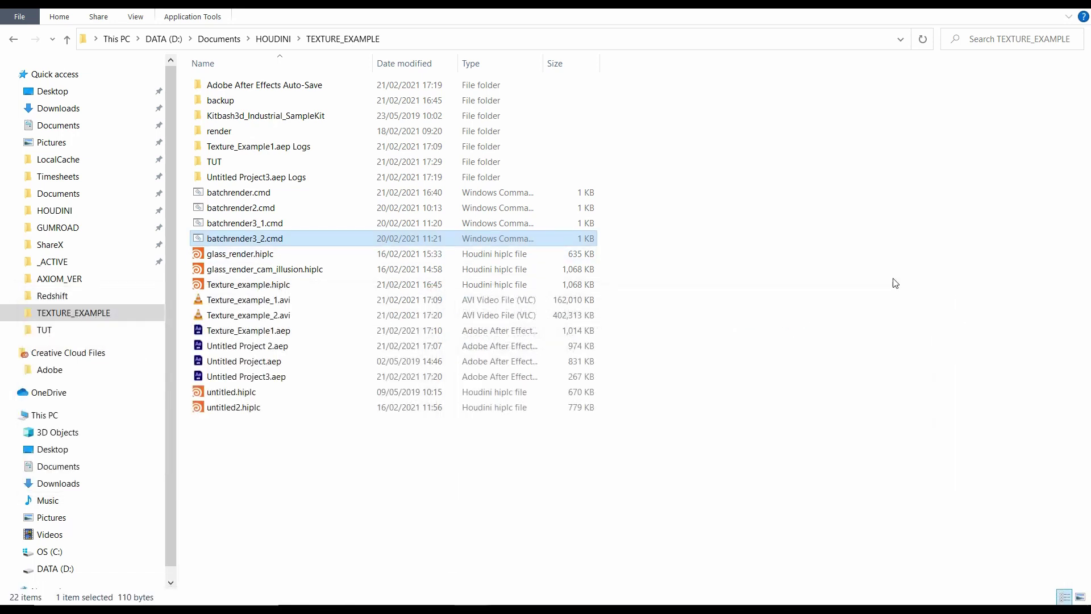
{"action": "left_click", "coordinate": [258, 208]}
{"action": "right_click", "coordinate": [257, 208]}
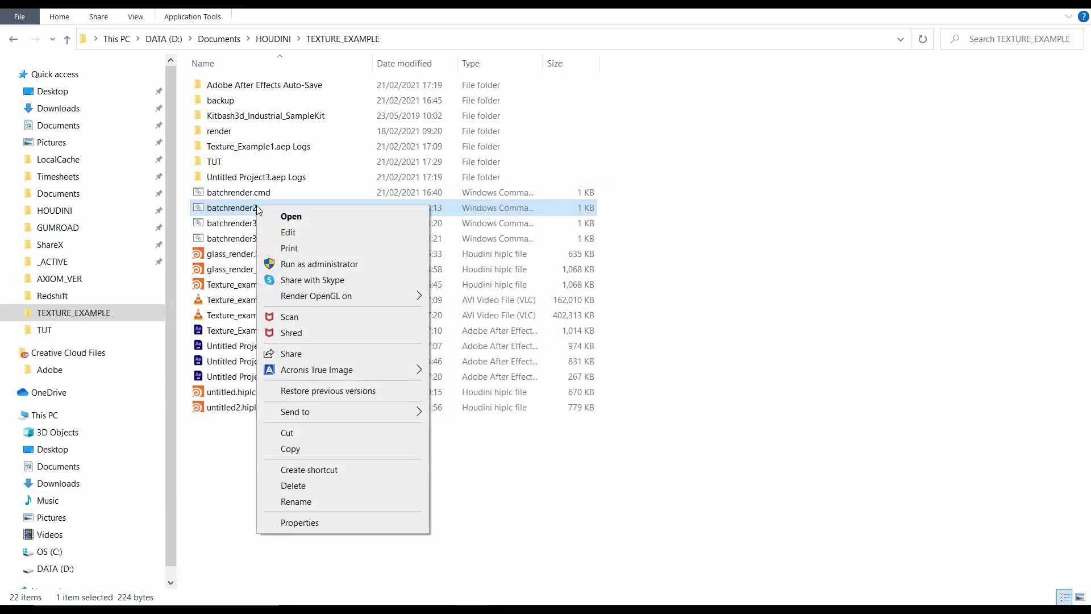
{"action": "left_click", "coordinate": [278, 232]}
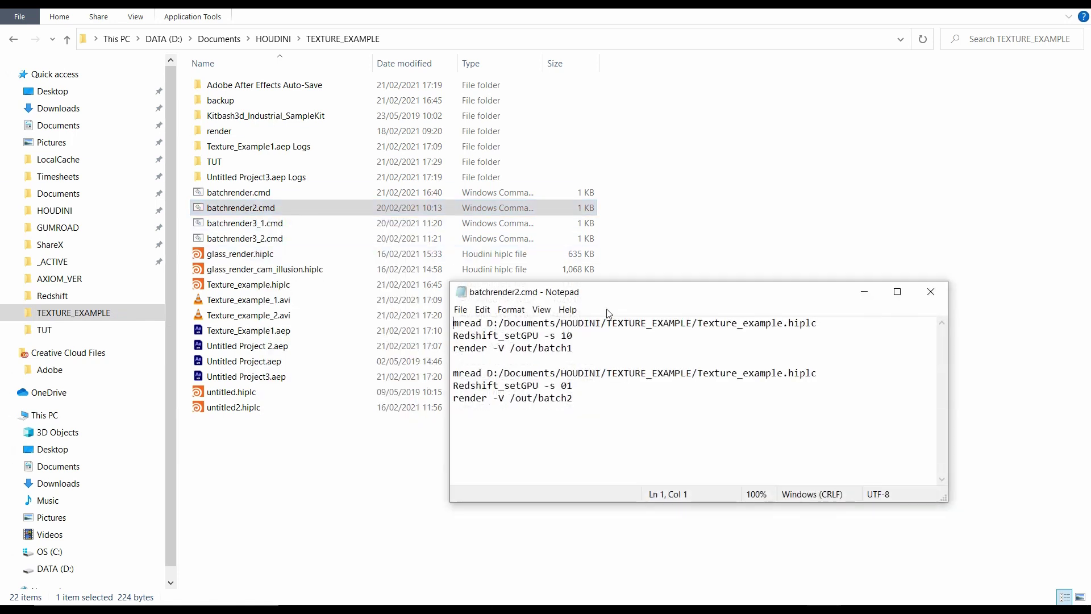
Highlight the batch1 and batch2 render targets in batchrender2.cmd, then close it
{"action": "left_click_drag", "start_coordinate": [606, 295], "coordinate": [554, 276]}
{"action": "left_click_drag", "start_coordinate": [512, 324], "coordinate": [477, 324]}
{"action": "left_click_drag", "start_coordinate": [512, 375], "coordinate": [480, 377]}
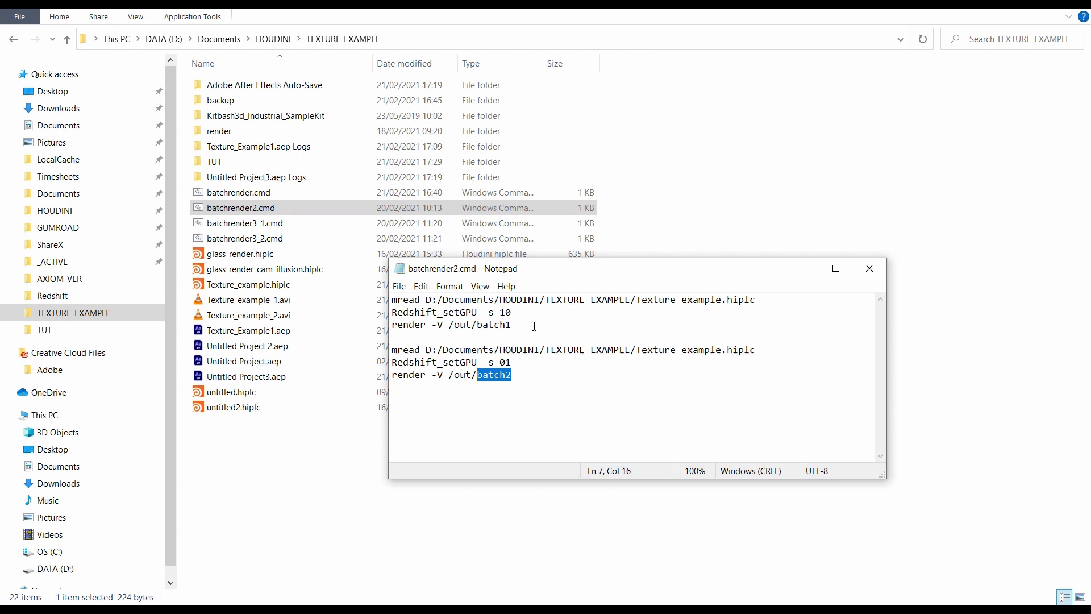
{"action": "left_click", "coordinate": [533, 378]}
{"action": "left_click", "coordinate": [869, 269]}
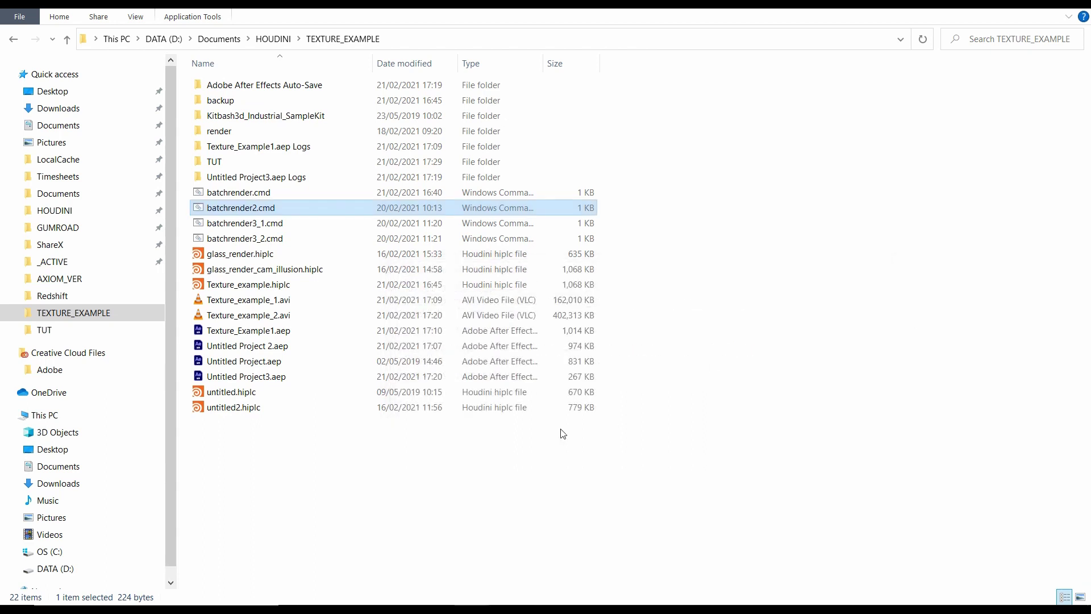
Launch Houdini Command Line Tools 18.5.462 from the Start menu search
{"action": "key", "text": "super"}
{"action": "type", "text": "red"}
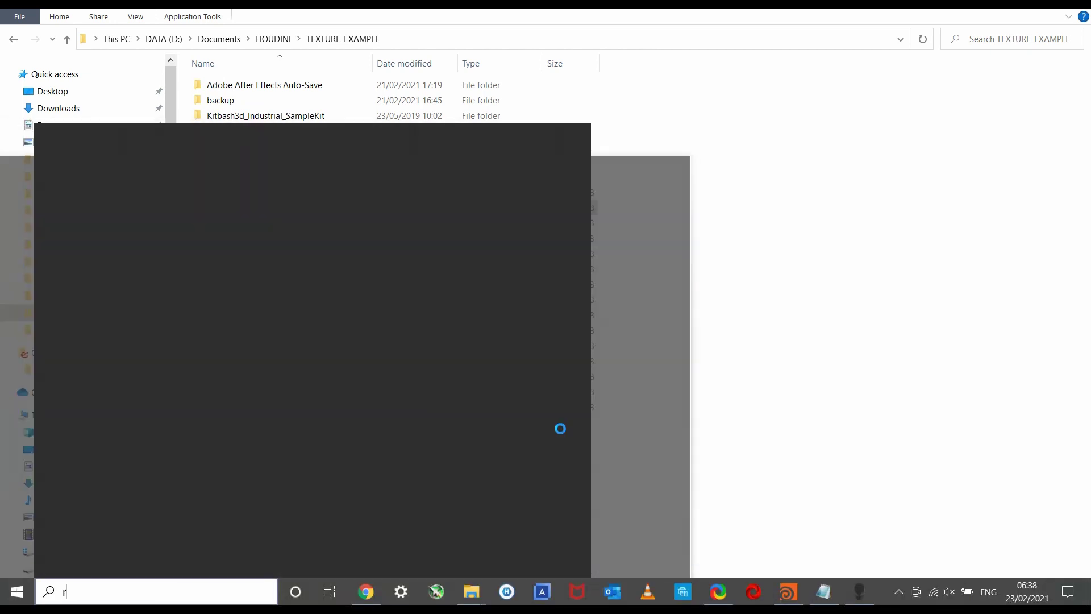
{"action": "key", "text": "BackSpace"}
{"action": "key", "text": "BackSpace"}
{"action": "key", "text": "BackSpace"}
{"action": "type", "text": "comman"}
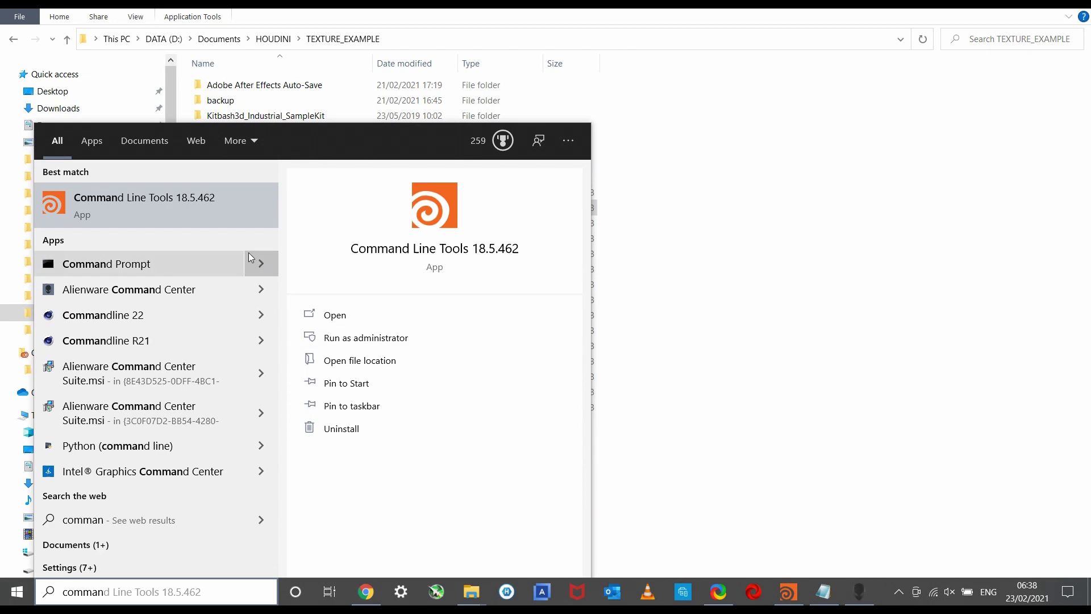
{"action": "left_click", "coordinate": [231, 211]}
{"action": "left_click_drag", "start_coordinate": [427, 157], "coordinate": [637, 161]}
Run 'hbatch' on batchrender.cmd so Redshift renders batch1's 30 frames on both GPUs
{"action": "type", "text": "hbatch"}
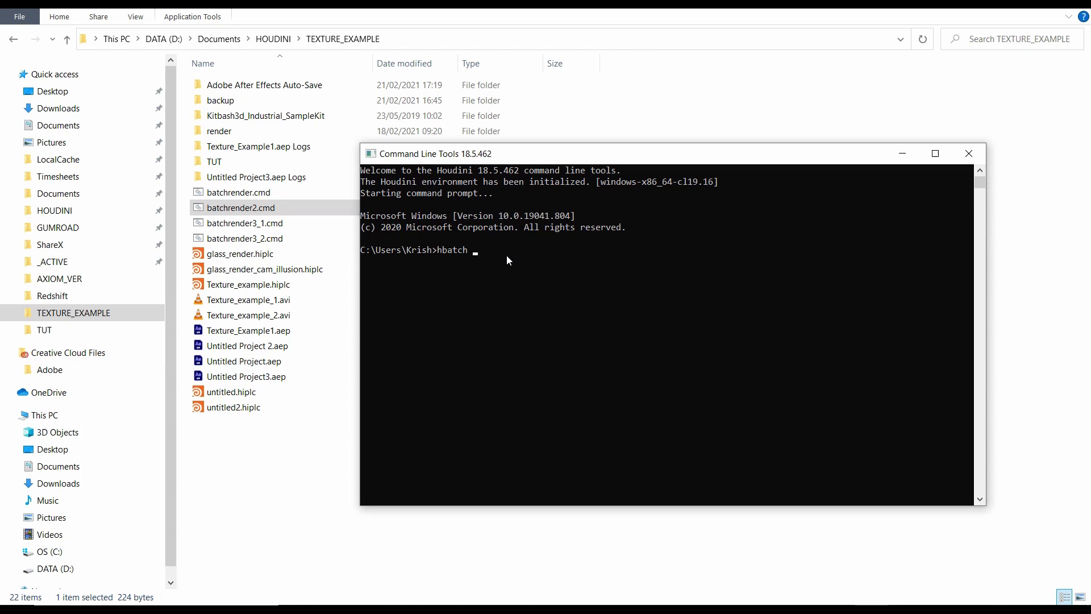
{"action": "left_click_drag", "start_coordinate": [239, 192], "coordinate": [578, 251]}
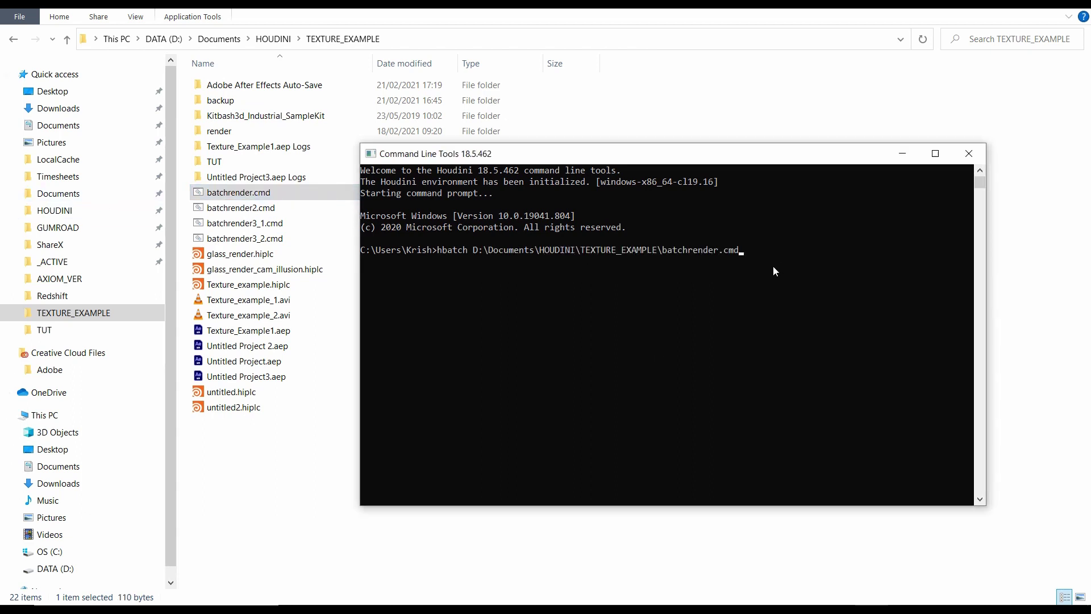
{"action": "key", "text": "Return"}
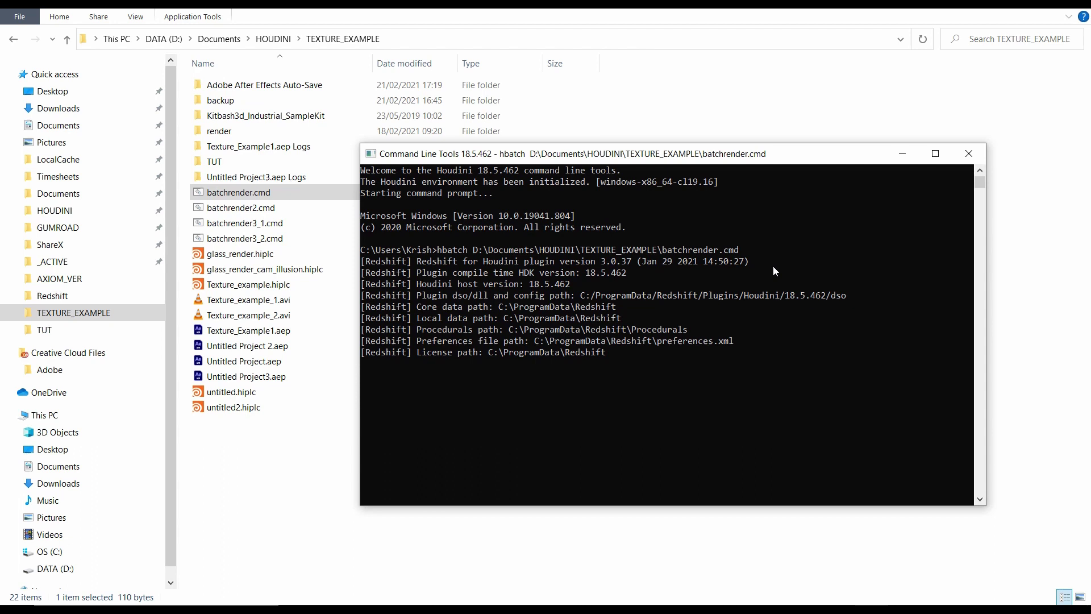
{"action": "key", "text": "alt+Tab"}
{"action": "key", "text": "alt+Tab"}
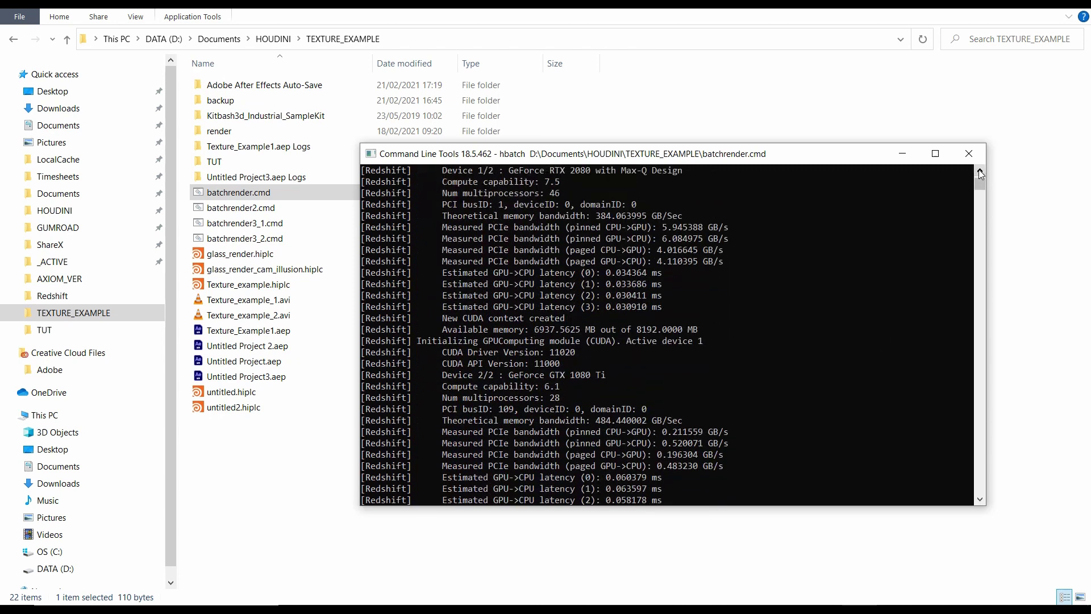
{"action": "scroll", "coordinate": [980, 183], "scroll_direction": "up", "scroll_amount": 5}
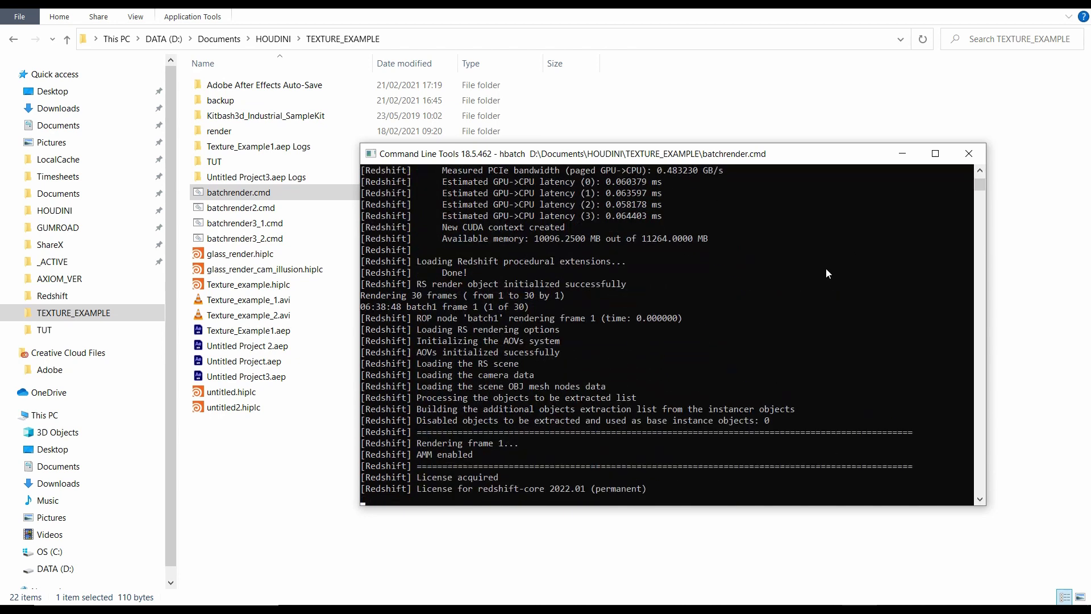
{"action": "scroll", "coordinate": [812, 308], "scroll_direction": "up", "scroll_amount": 12}
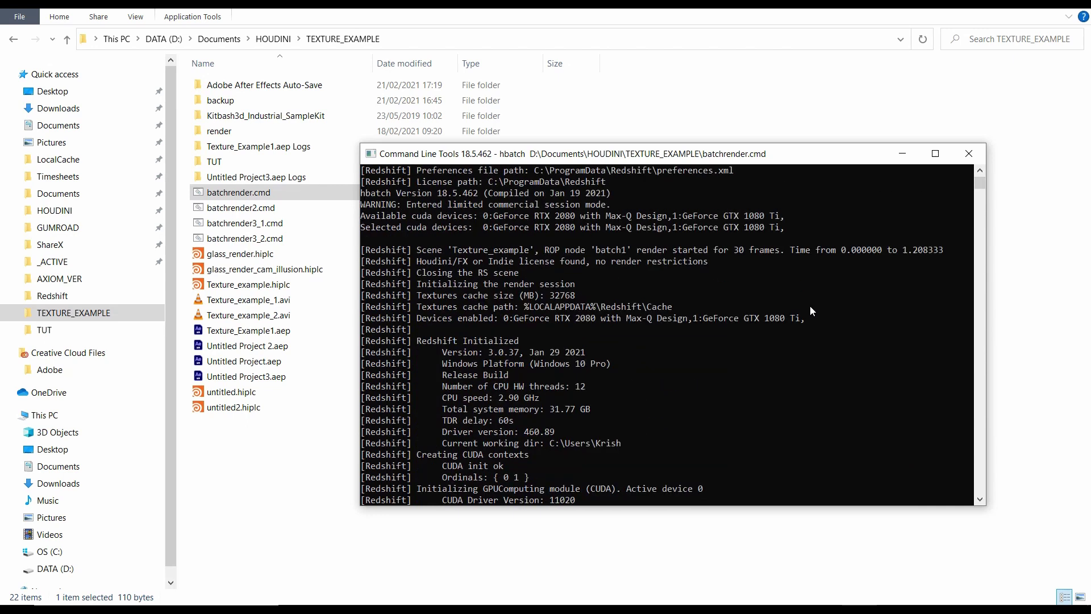
{"action": "scroll", "coordinate": [506, 310], "scroll_direction": "up", "scroll_amount": 1}
Confirm the Available/Selected cuda devices lines list both GeForce cards, then bring TEXTURE_EXAMPLE forward
{"action": "left_click_drag", "start_coordinate": [361, 250], "coordinate": [786, 265]}
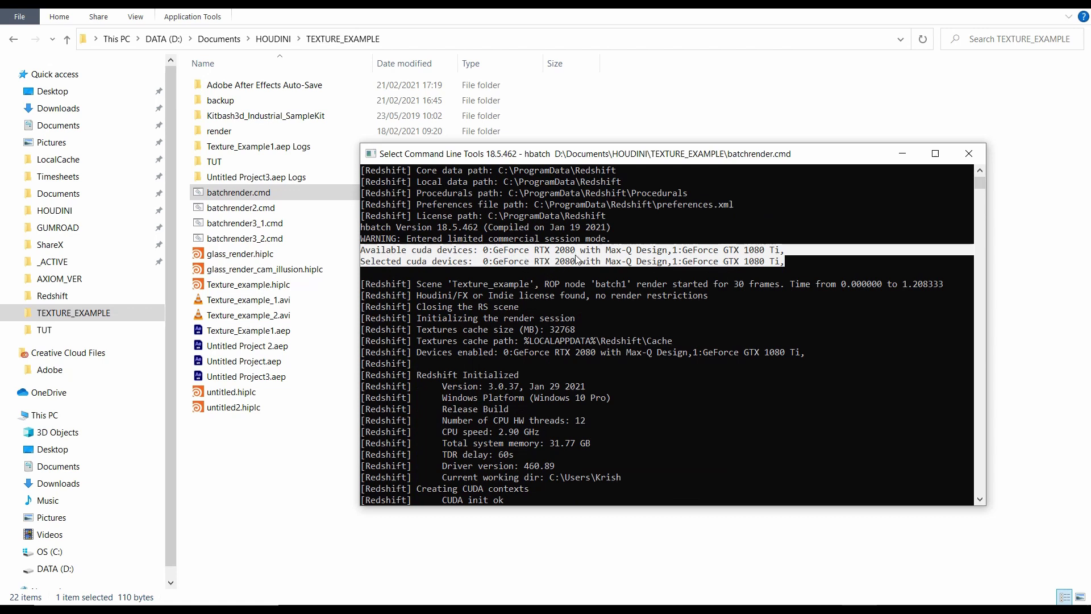
{"action": "left_click", "coordinate": [813, 261]}
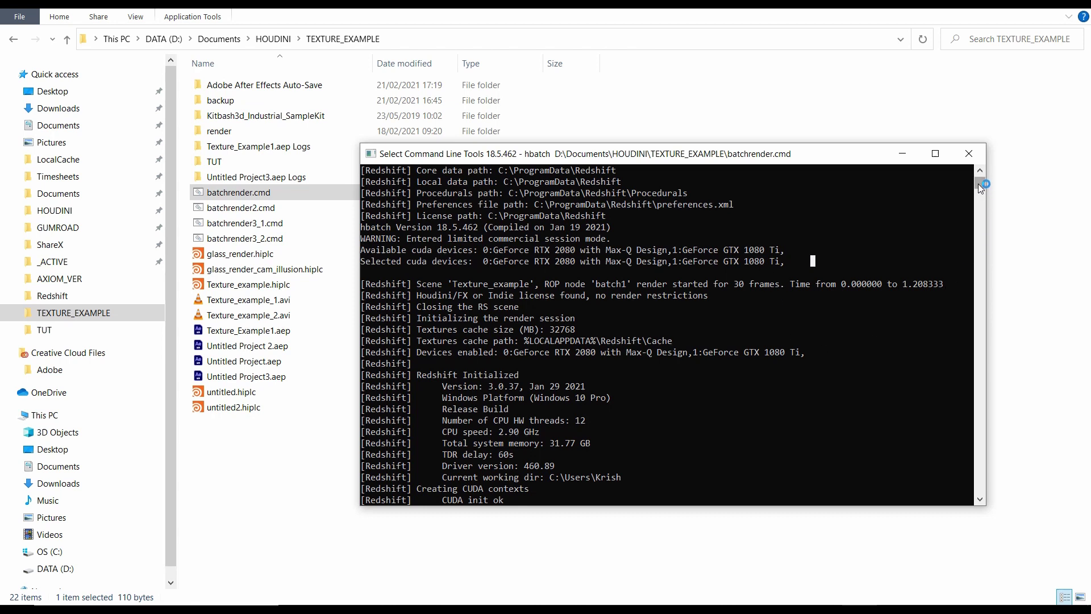
{"action": "scroll", "coordinate": [977, 183], "scroll_direction": "up", "scroll_amount": 4}
{"action": "scroll", "coordinate": [861, 291], "scroll_direction": "down", "scroll_amount": 4}
{"action": "scroll", "coordinate": [806, 313], "scroll_direction": "down", "scroll_amount": 4}
{"action": "scroll", "coordinate": [806, 313], "scroll_direction": "up", "scroll_amount": 4}
{"action": "scroll", "coordinate": [806, 312], "scroll_direction": "up", "scroll_amount": 3}
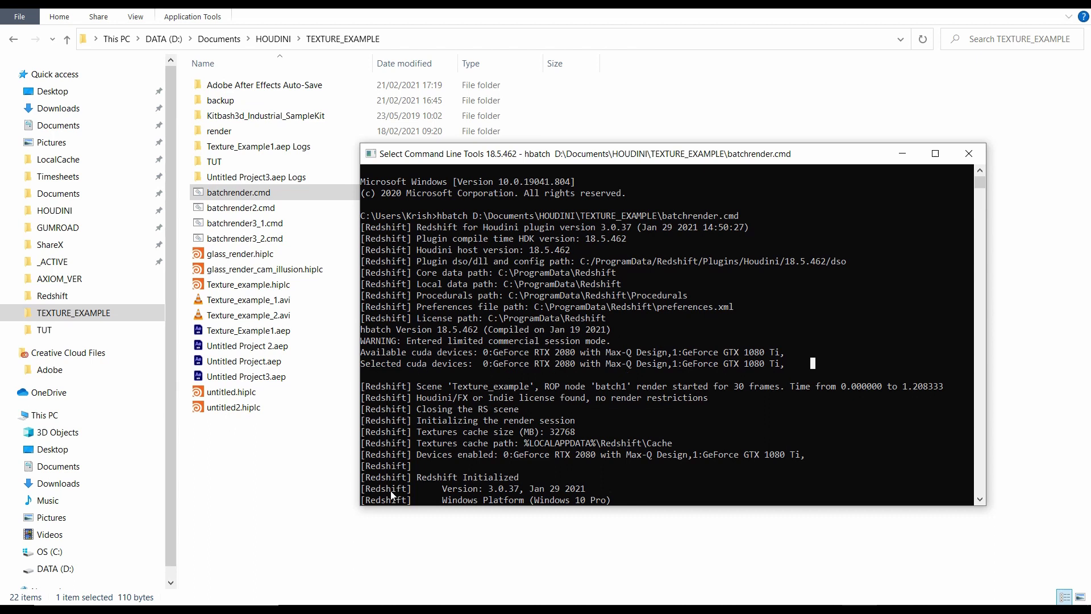
{"action": "left_click", "coordinate": [421, 532]}
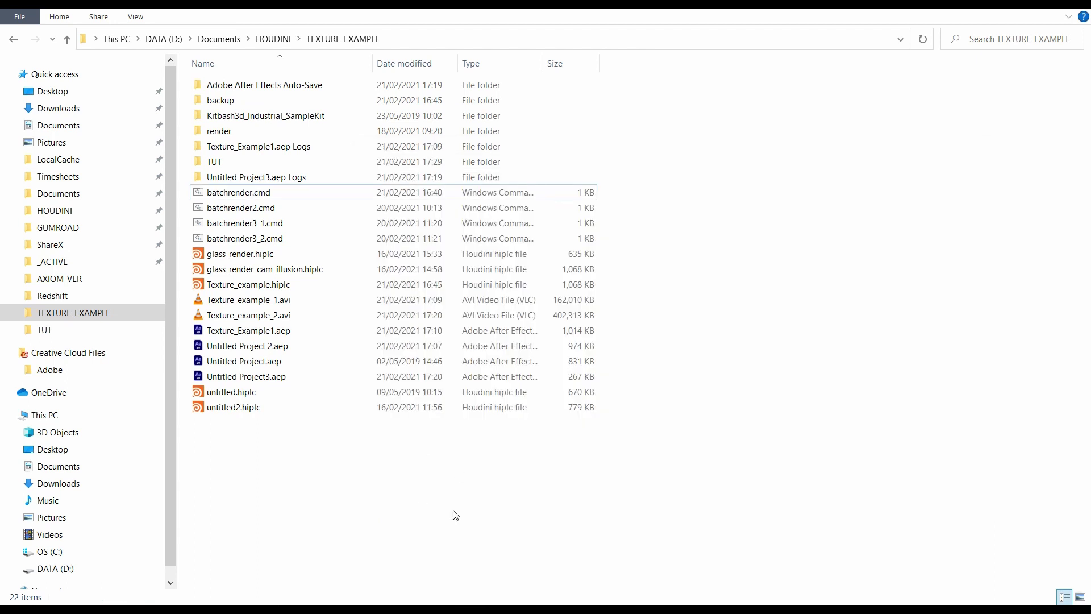
Switch to the C:\ProgramData\Redshift folder and select preferences.xml
{"action": "key", "text": "alt+Tab"}
{"action": "key", "text": "alt+Tab"}
{"action": "key", "text": "alt+Tab"}
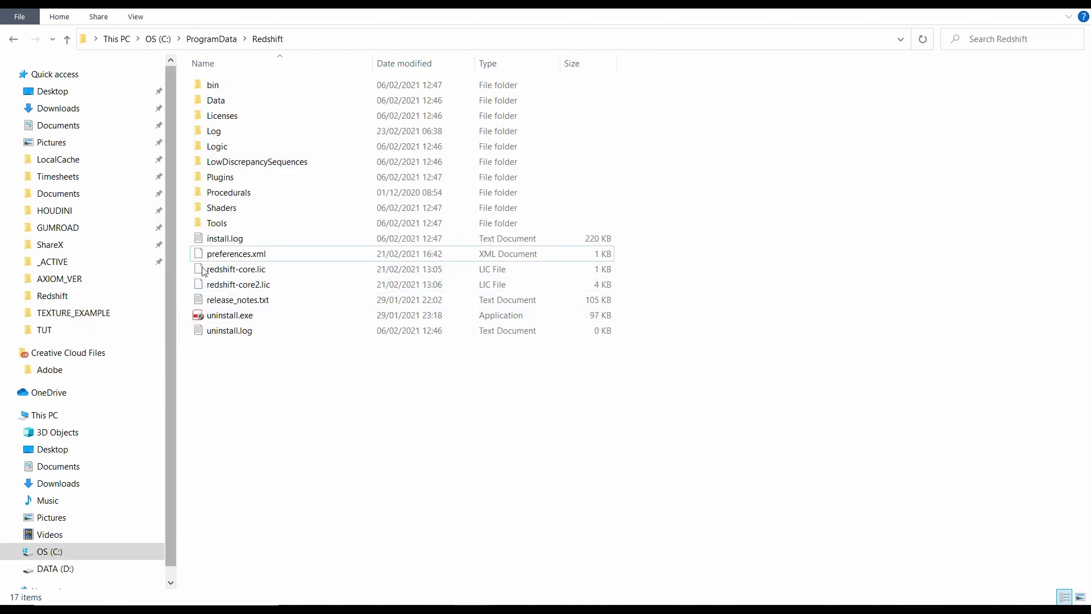
{"action": "left_click", "coordinate": [234, 253]}
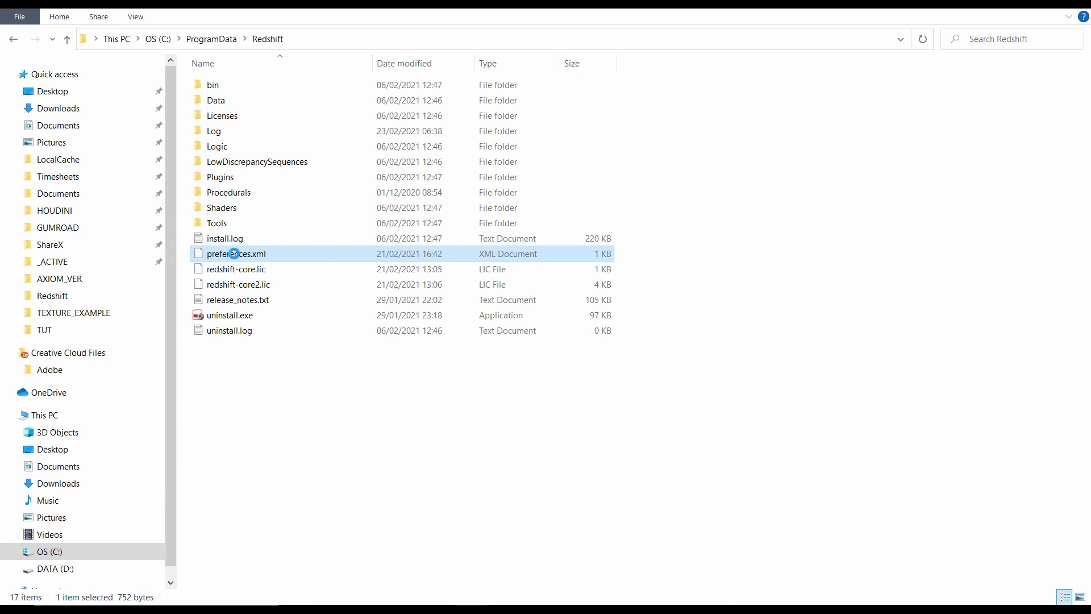
{"action": "right_click", "coordinate": [234, 253]}
{"action": "left_click", "coordinate": [659, 509]}
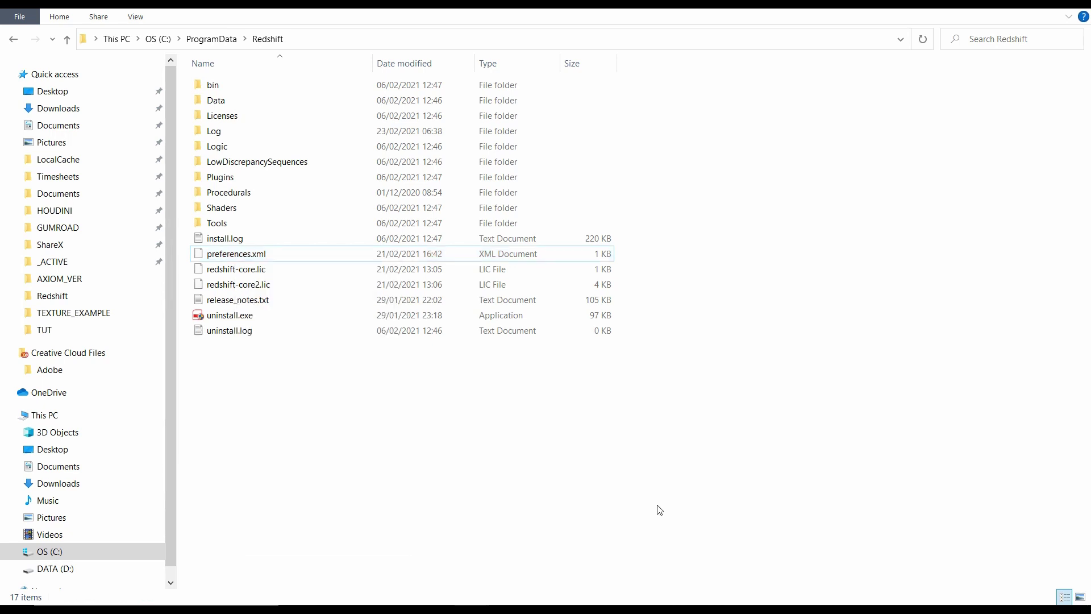
{"action": "key", "text": "alt+Tab"}
{"action": "key", "text": "alt+Tab"}
{"action": "key", "text": "alt+Tab"}
{"action": "key", "text": "alt+Tab"}
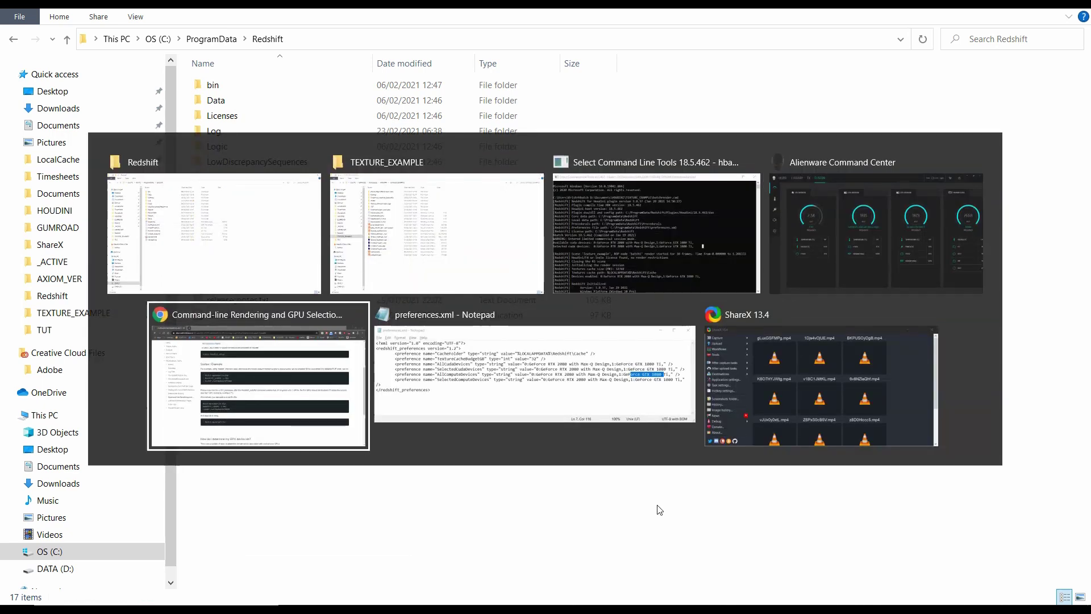
{"action": "key", "text": "alt+Tab"}
{"action": "key", "text": "alt+Tab"}
{"action": "key", "text": "alt+Tab"}
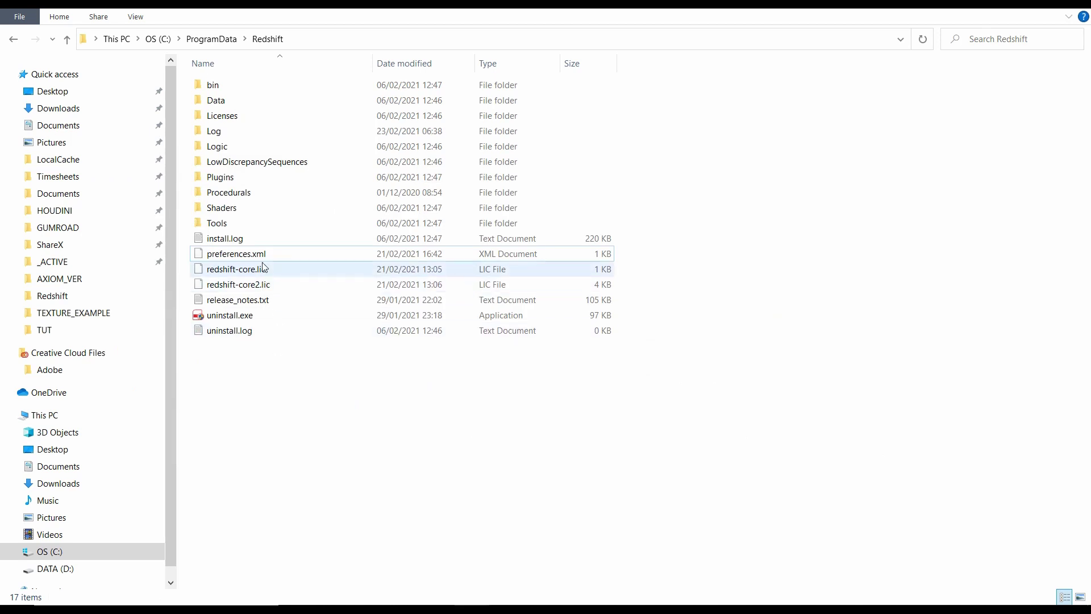
Open preferences.xml in Notepad, widen it to read the GPU device entries, then close it
{"action": "right_click", "coordinate": [262, 257]}
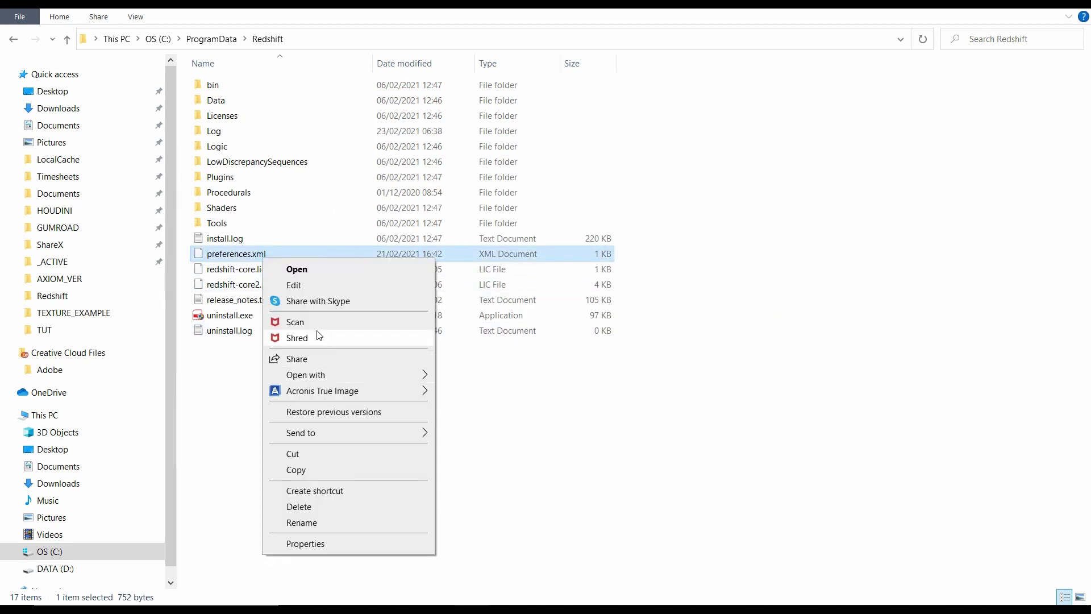
{"action": "mouse_move", "coordinate": [382, 375]}
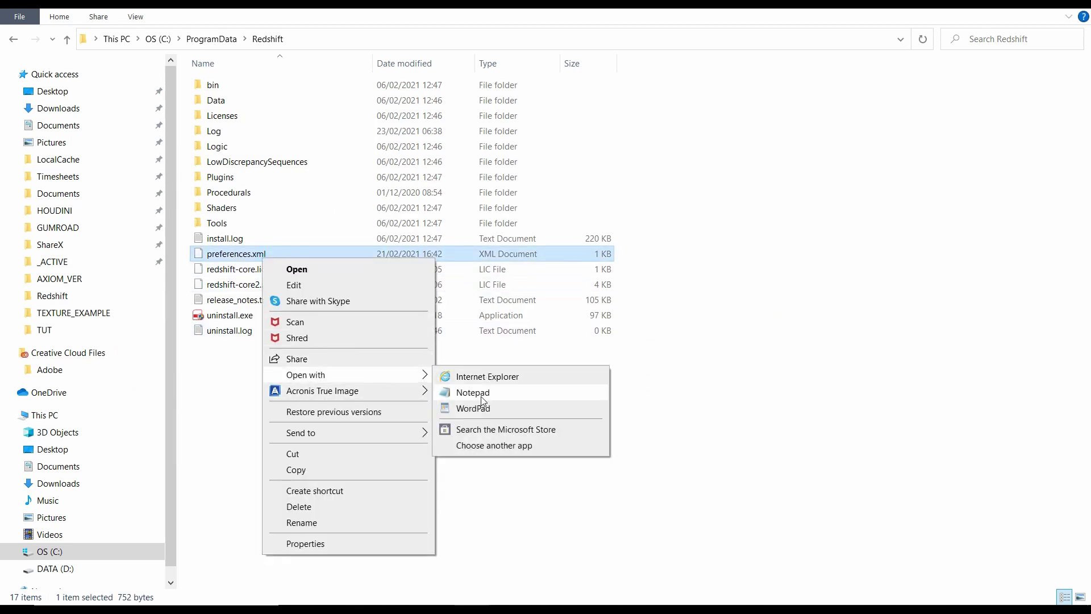
{"action": "left_click", "coordinate": [482, 400]}
{"action": "left_click_drag", "start_coordinate": [451, 268], "coordinate": [235, 88]}
{"action": "left_click_drag", "start_coordinate": [603, 299], "coordinate": [998, 348]}
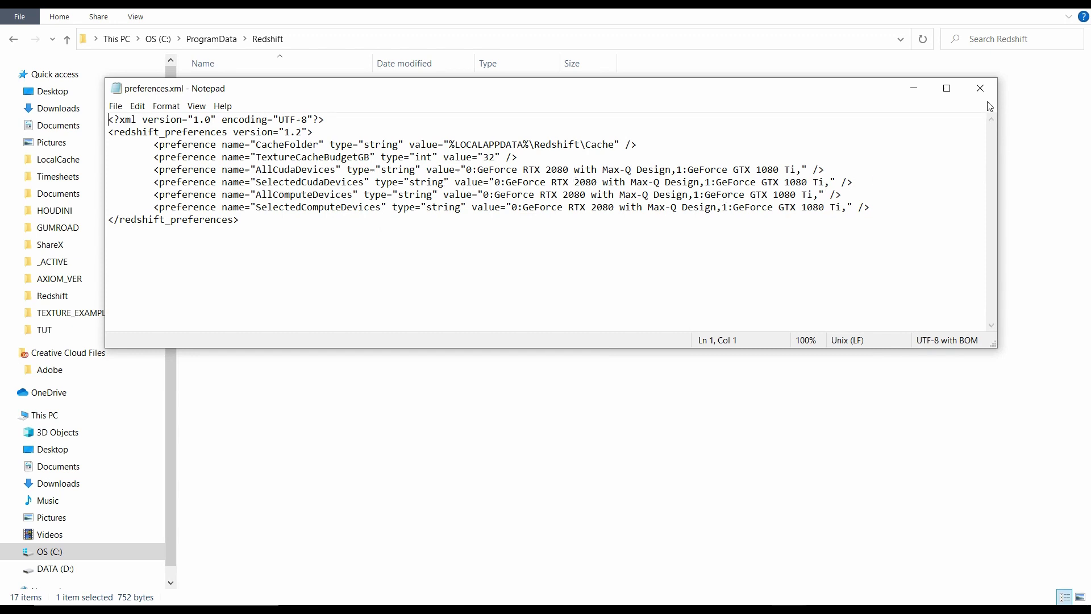
{"action": "left_click", "coordinate": [980, 88]}
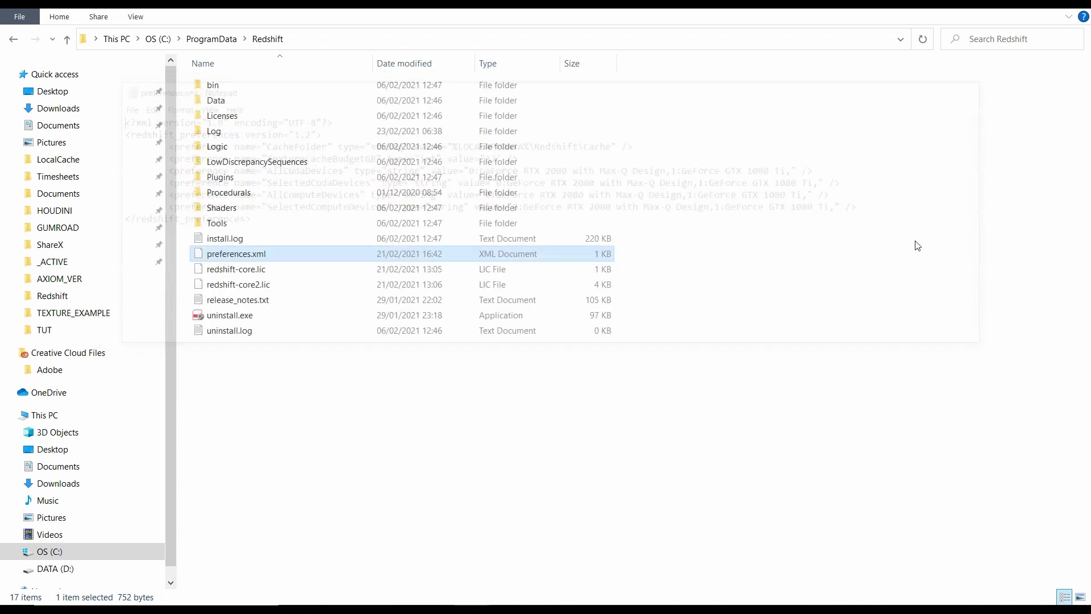
Browse into render > batchrendertest > BACTHDUALGPU, which holds batch1.0001.exr.lock, then return to the console
{"action": "left_click", "coordinate": [382, 392]}
{"action": "key", "text": "alt+Tab"}
{"action": "key", "text": "Tab"}
{"action": "key", "text": "Tab"}
{"action": "key", "text": "Tab"}
{"action": "key", "text": "Tab"}
{"action": "key", "text": "Tab"}
{"action": "key", "text": "Tab"}
{"action": "key", "text": "Tab"}
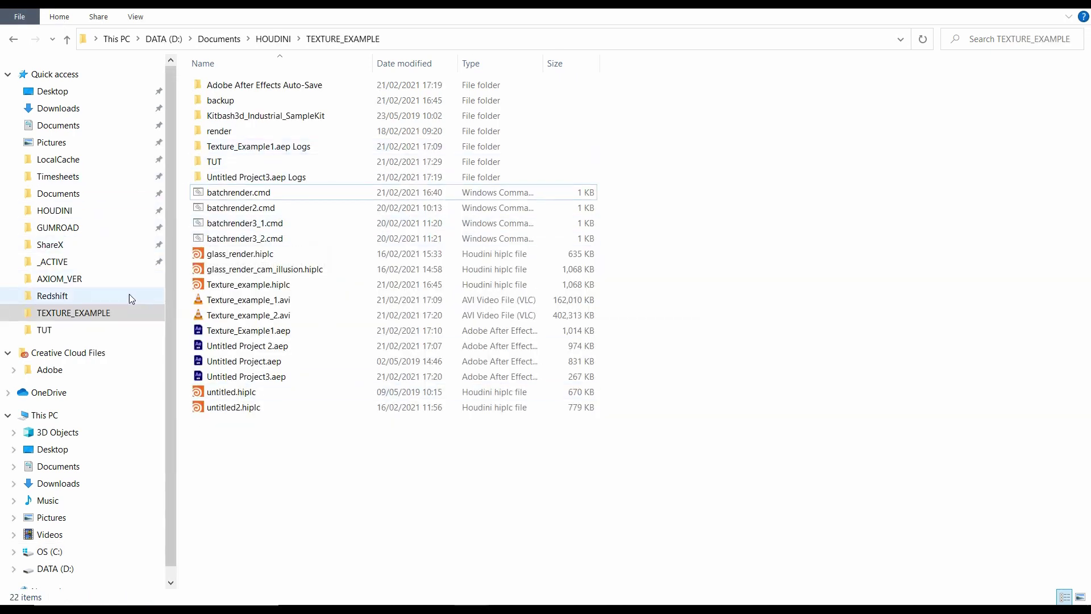
{"action": "double_click", "coordinate": [256, 130]}
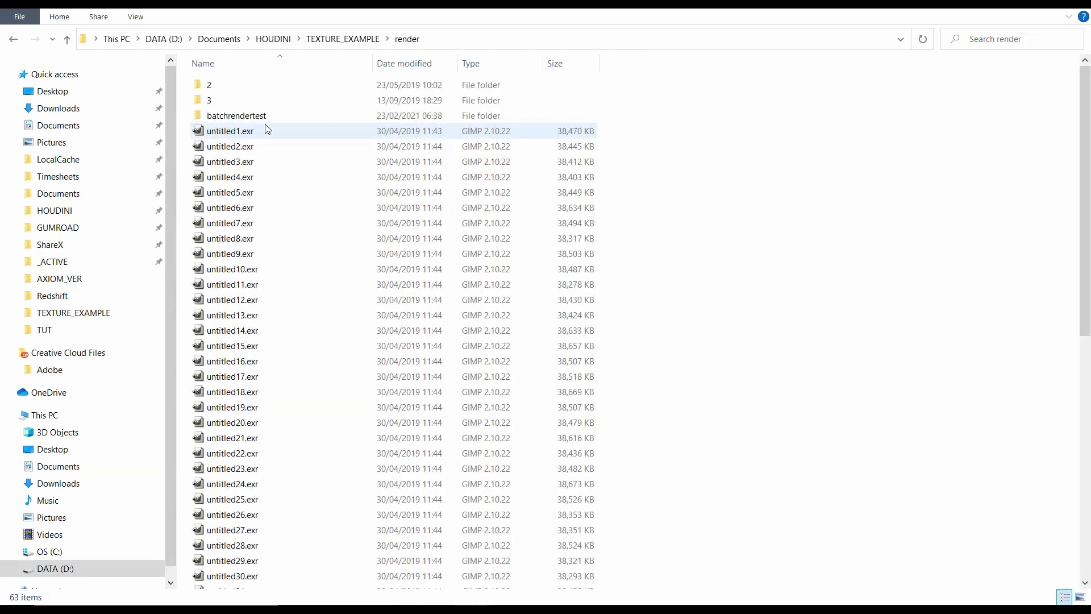
{"action": "double_click", "coordinate": [250, 117]}
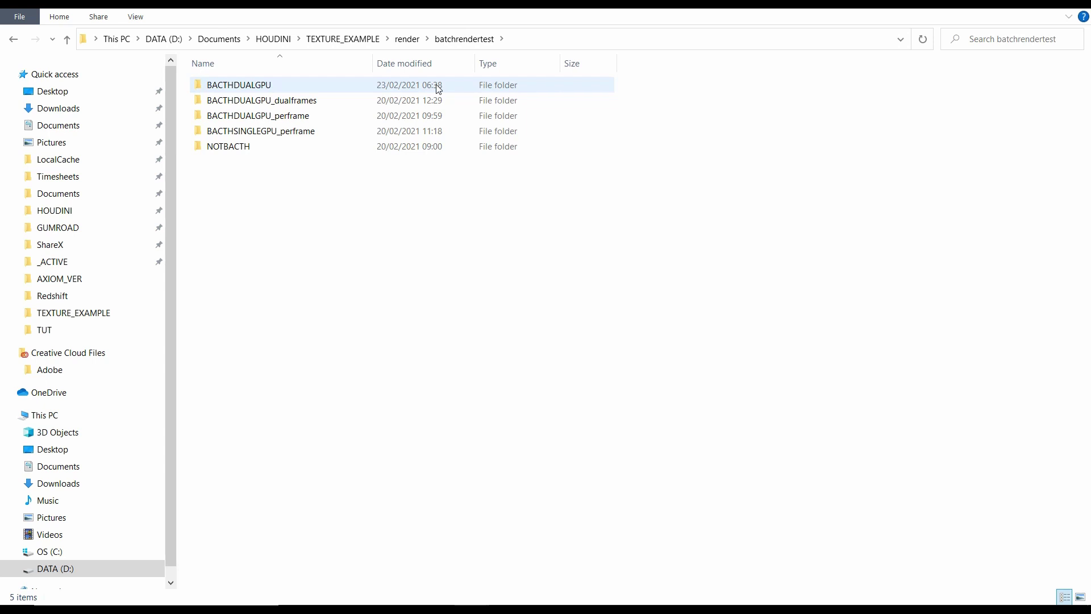
{"action": "double_click", "coordinate": [259, 90]}
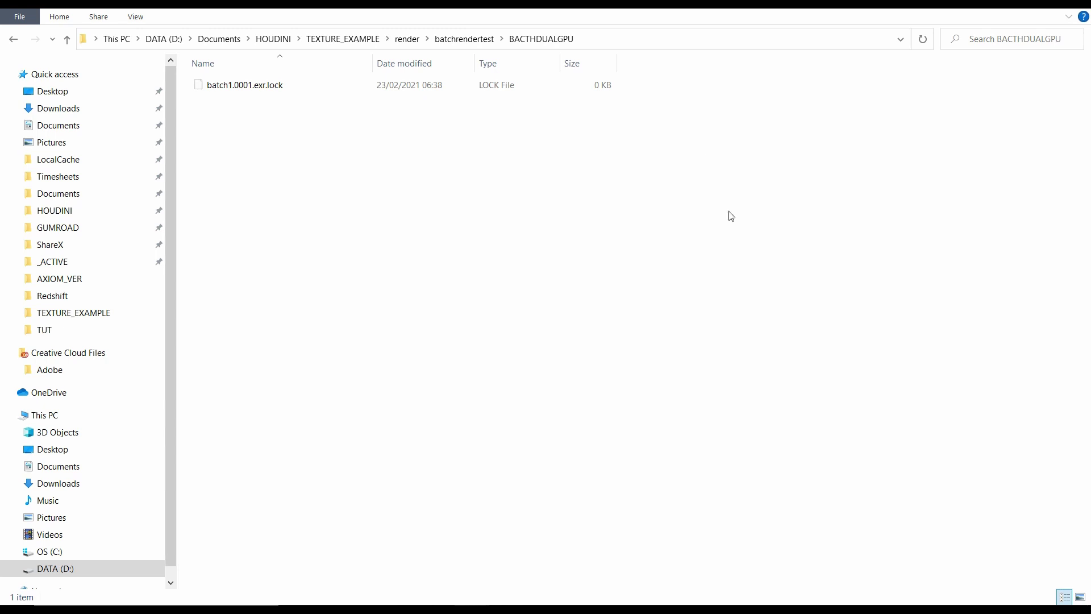
{"action": "key", "text": "alt+Tab"}
{"action": "key", "text": "alt+Tab"}
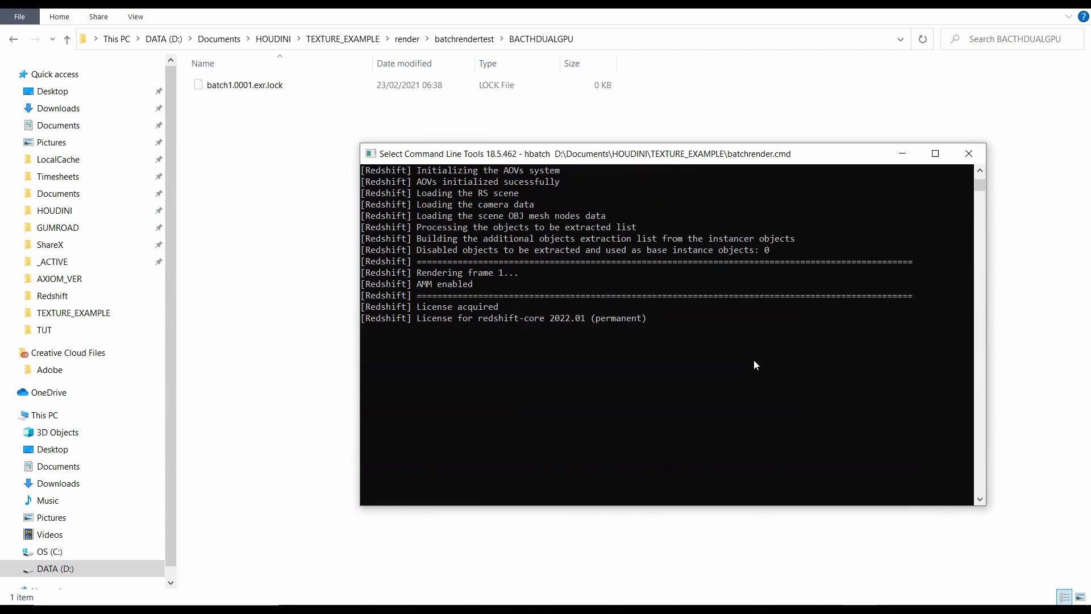
Place the render console beside the GPU monitor and review the selected cuda devices
{"action": "scroll", "coordinate": [755, 363], "scroll_direction": "up", "scroll_amount": 4}
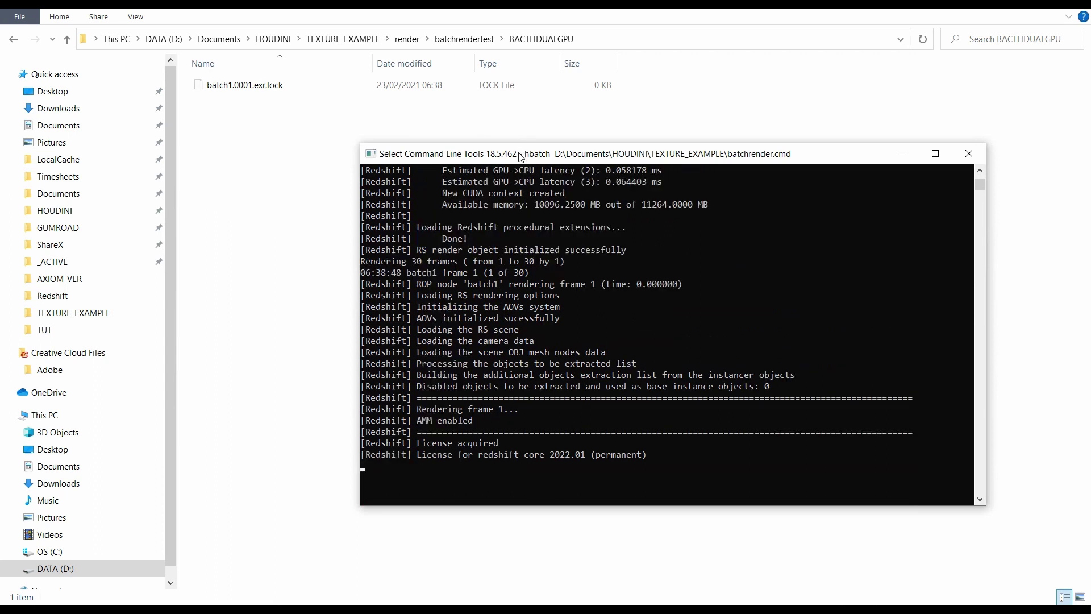
{"action": "left_click_drag", "start_coordinate": [520, 156], "coordinate": [5, 158]}
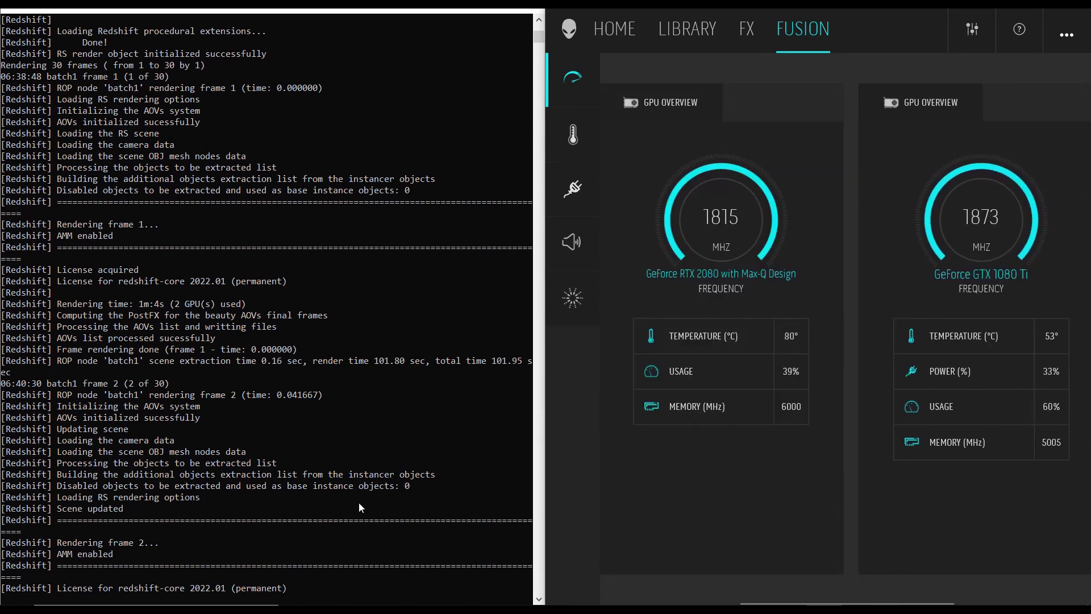
{"action": "scroll", "coordinate": [295, 425], "scroll_direction": "up", "scroll_amount": 20}
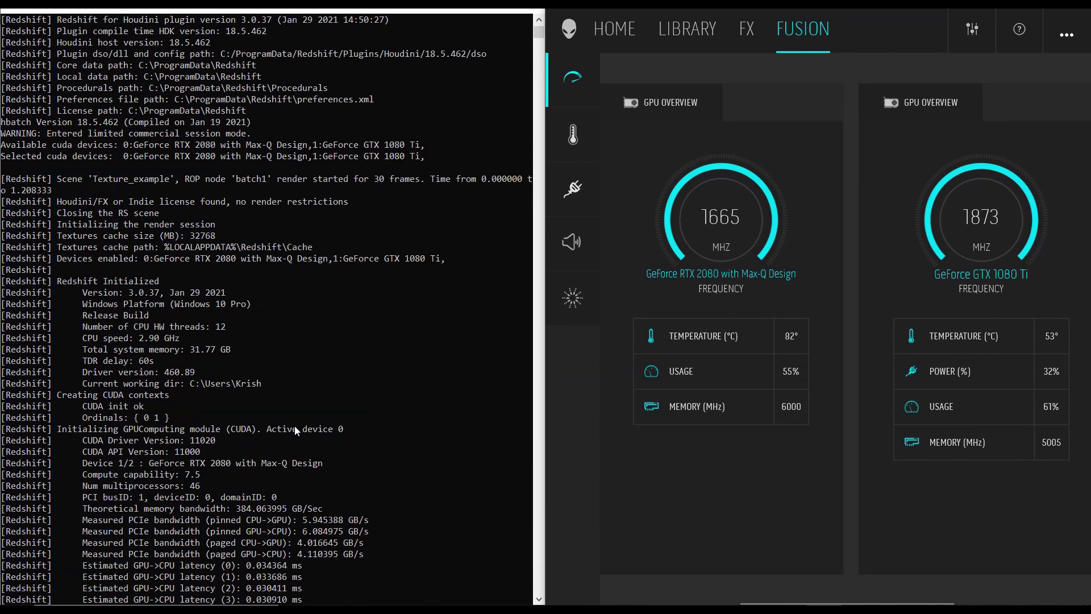
{"action": "scroll", "coordinate": [294, 431], "scroll_direction": "up", "scroll_amount": 1}
{"action": "left_click_drag", "start_coordinate": [2, 176], "coordinate": [426, 192]}
Check the BACTHDUALGPU folder, resume rendering until frames 1 and 2 finish, then close the console
{"action": "key", "text": "alt+Tab"}
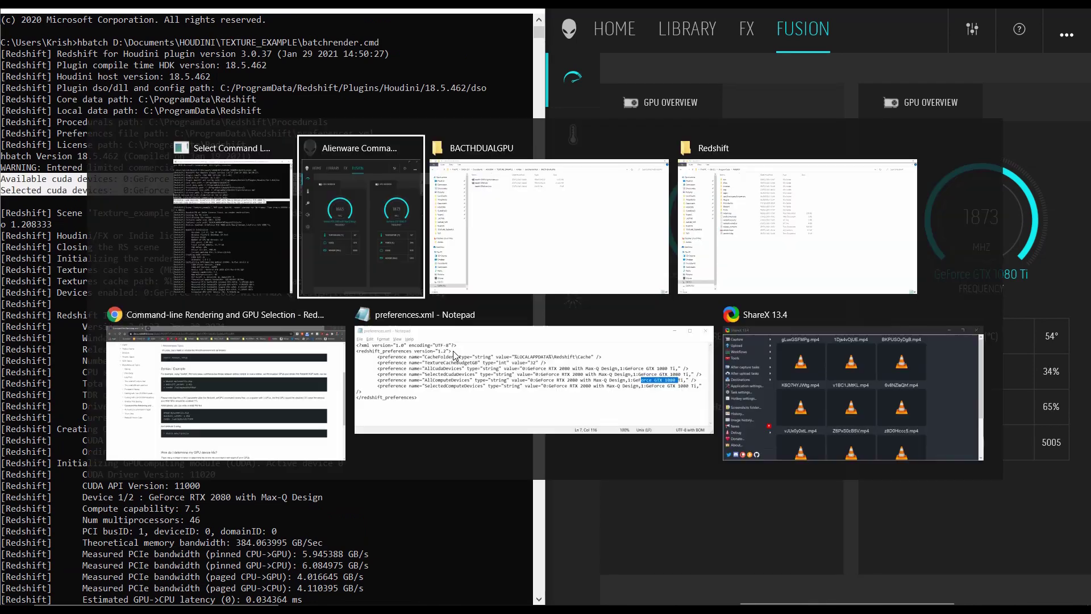
{"action": "key", "text": "alt+Tab"}
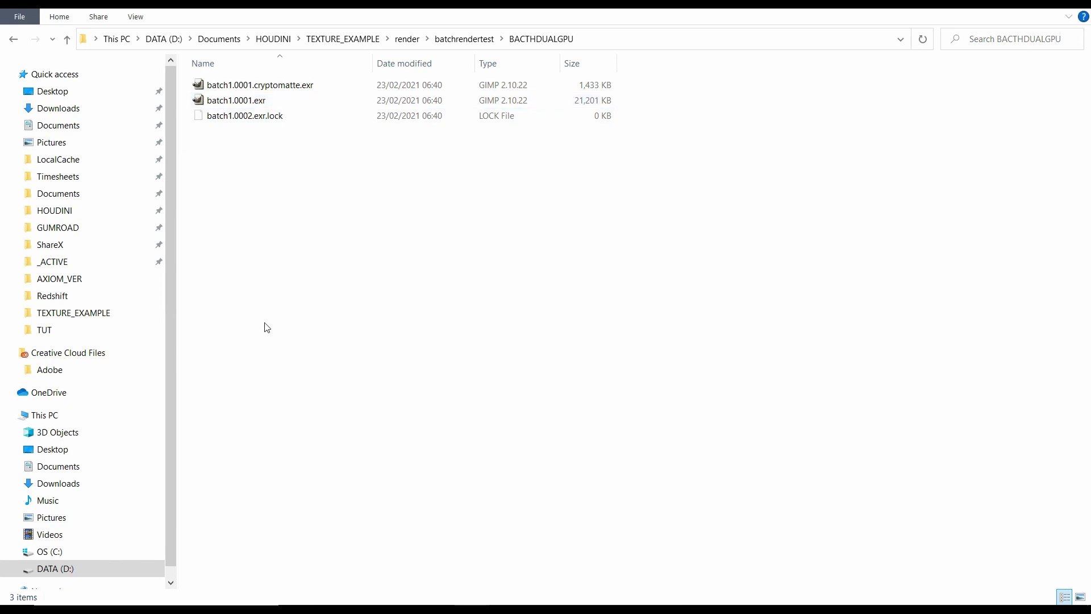
{"action": "key", "text": "alt+Tab"}
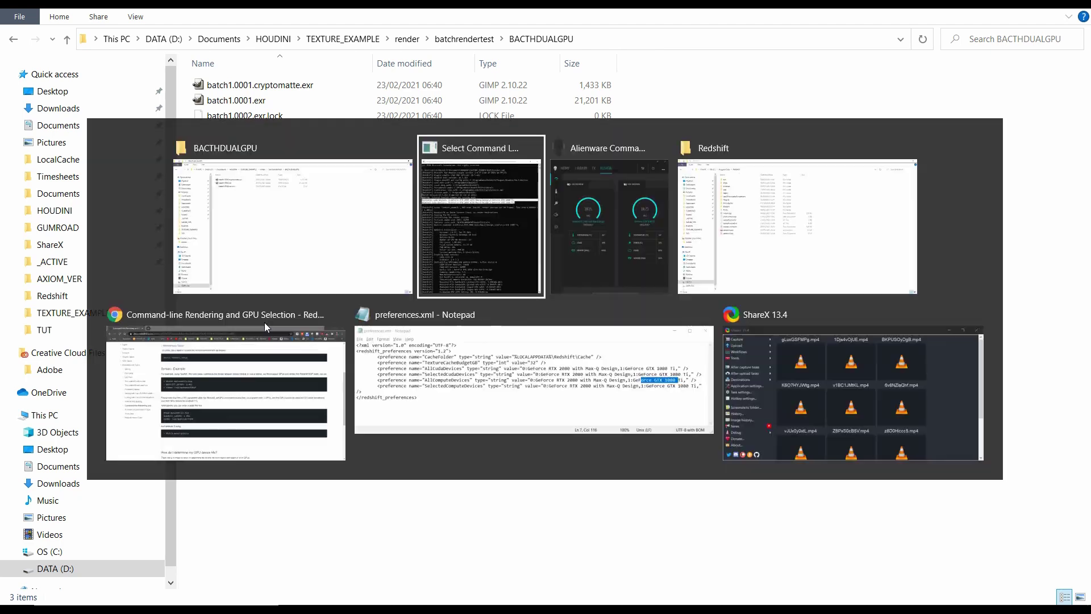
{"action": "key", "text": "alt+Tab"}
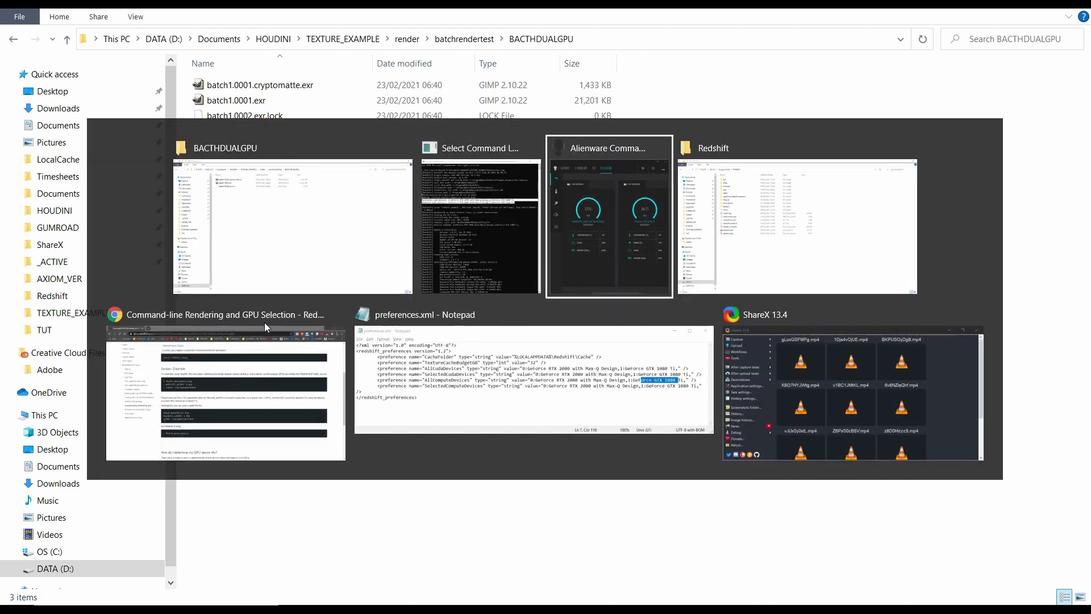
{"action": "key", "text": "alt+Tab"}
{"action": "key", "text": "alt+Tab"}
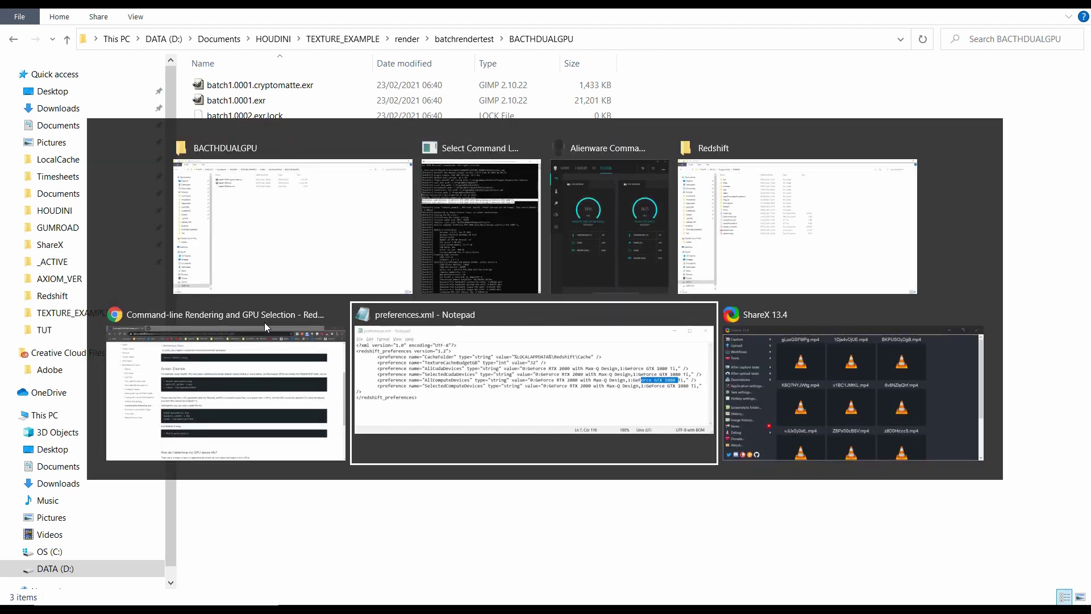
{"action": "key", "text": "alt+Tab"}
{"action": "key", "text": "alt+Tab"}
{"action": "key", "text": "alt+Tab"}
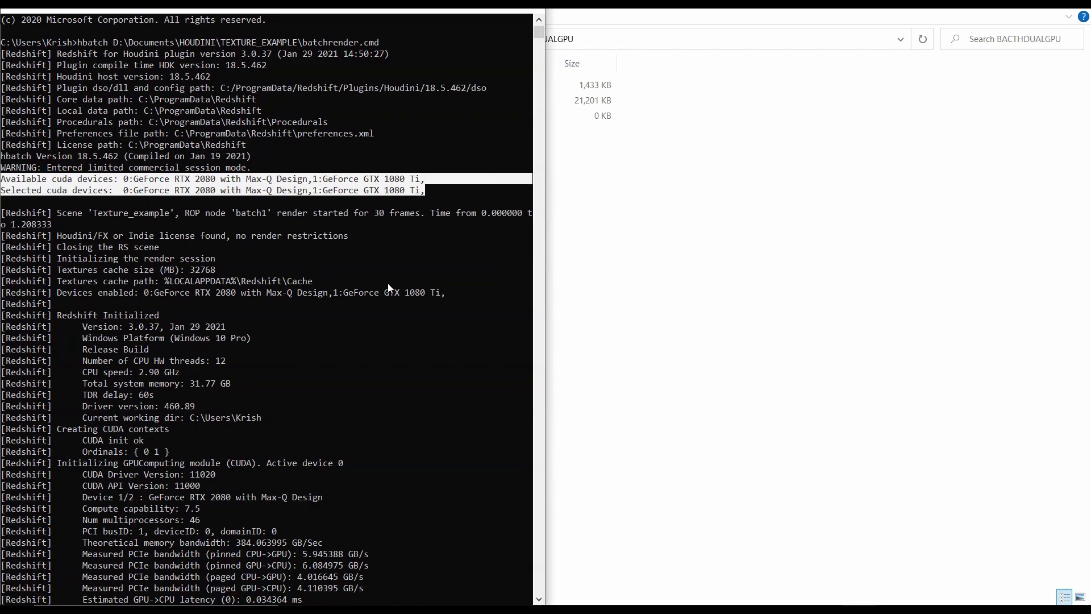
{"action": "left_click", "coordinate": [389, 285]}
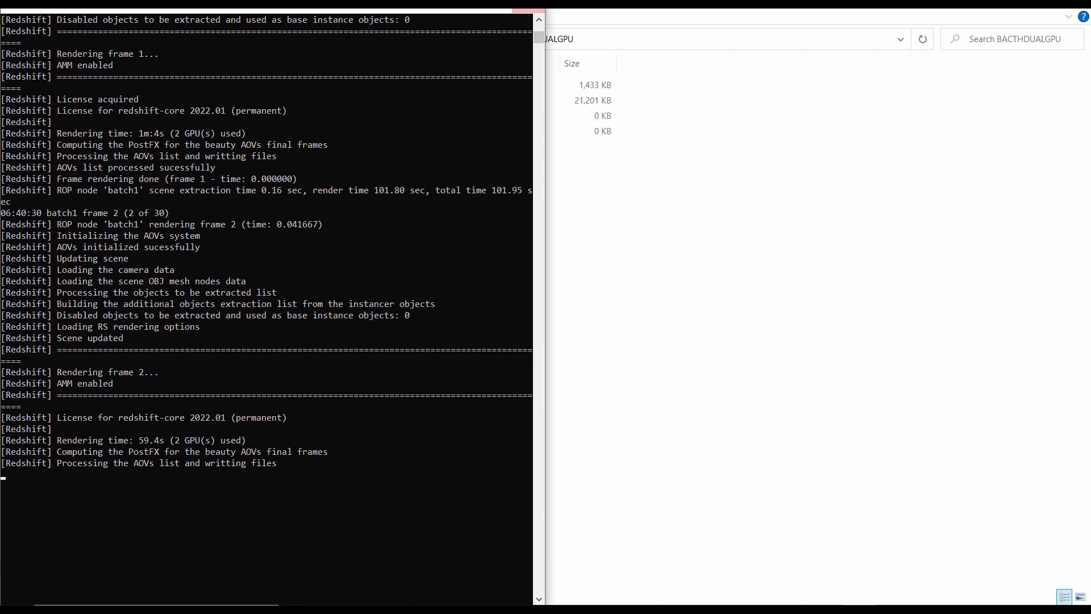
{"action": "left_click", "coordinate": [771, 250]}
Close the preferences.xml Notepad window and the Alienware Command Center GPU monitor
{"action": "key", "text": "alt+Tab"}
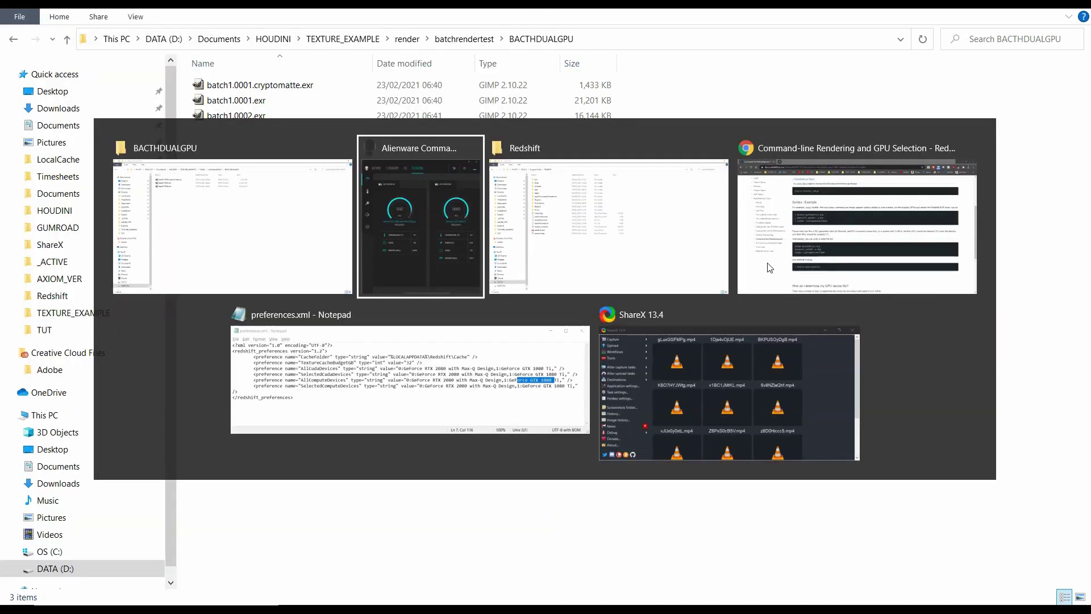
{"action": "key", "text": "alt+Tab"}
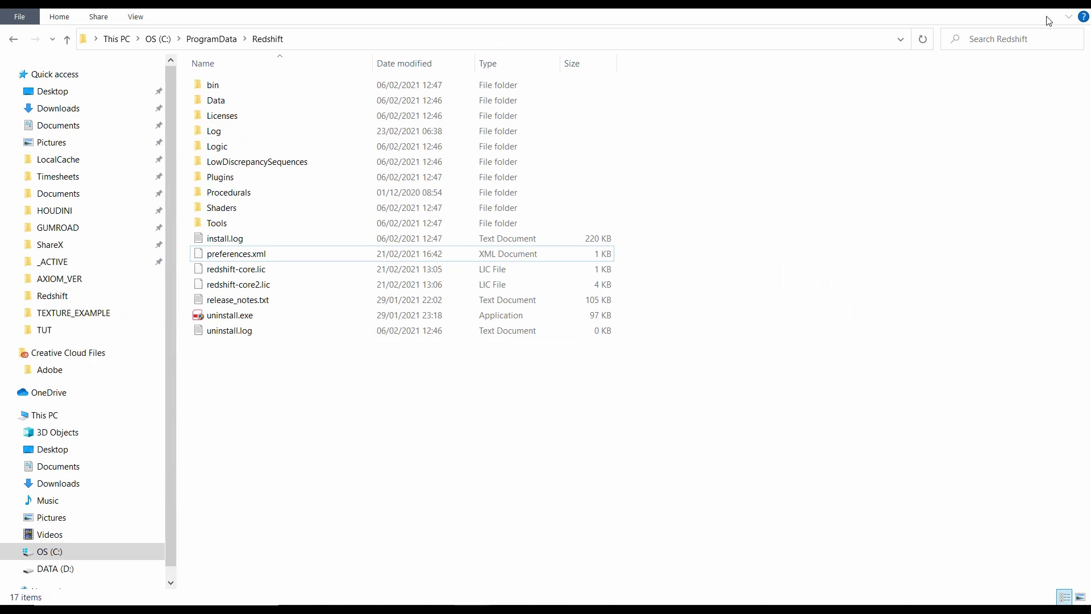
{"action": "key", "text": "alt+Tab"}
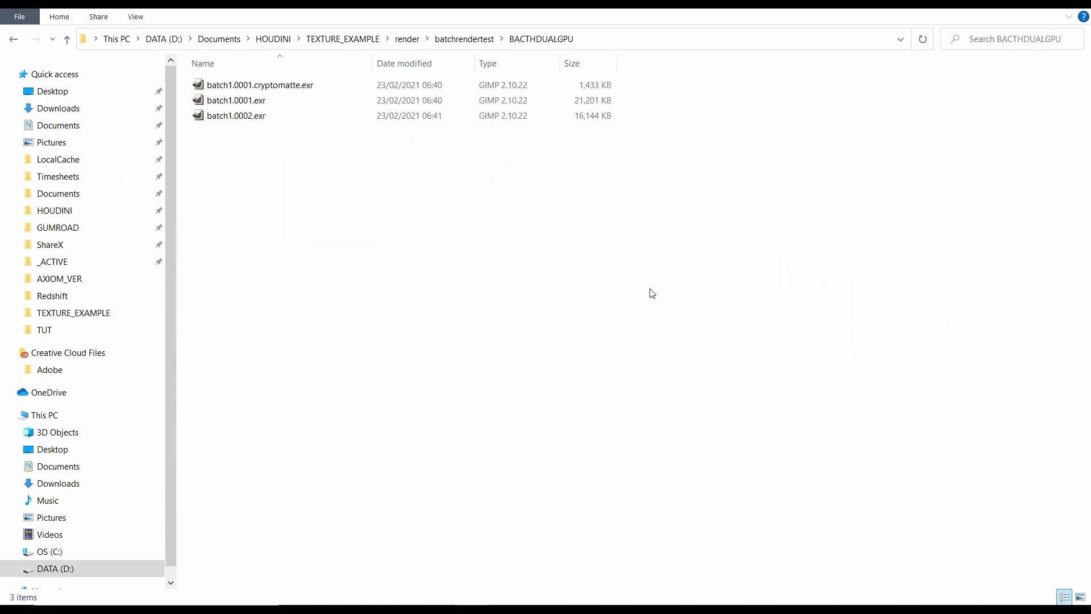
{"action": "key", "text": "alt+Tab"}
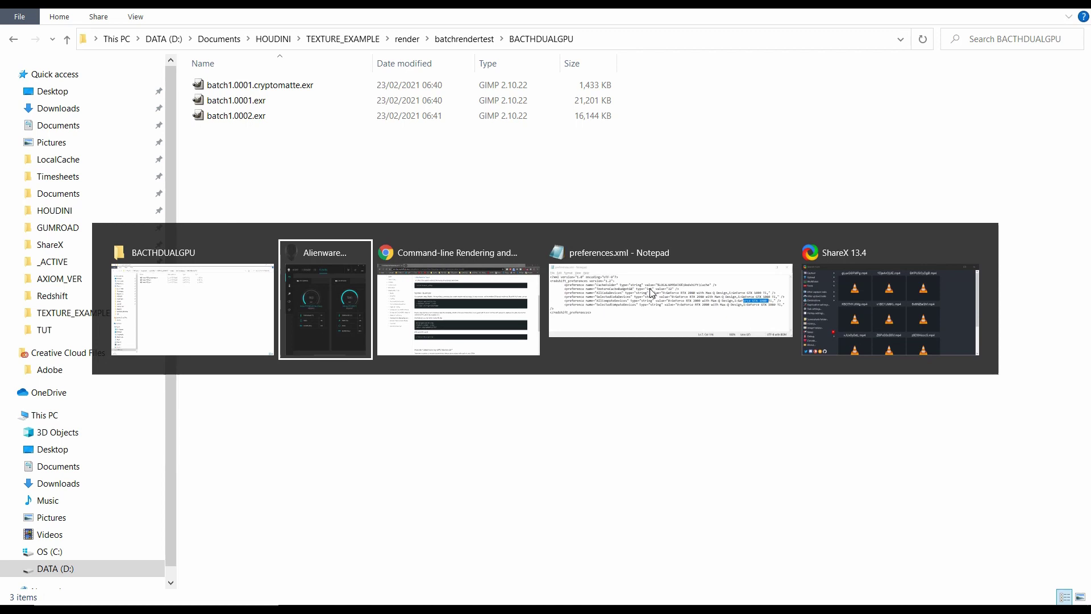
{"action": "left_click", "coordinate": [652, 294]}
{"action": "left_click", "coordinate": [962, 70]}
{"action": "key", "text": "alt+Tab"}
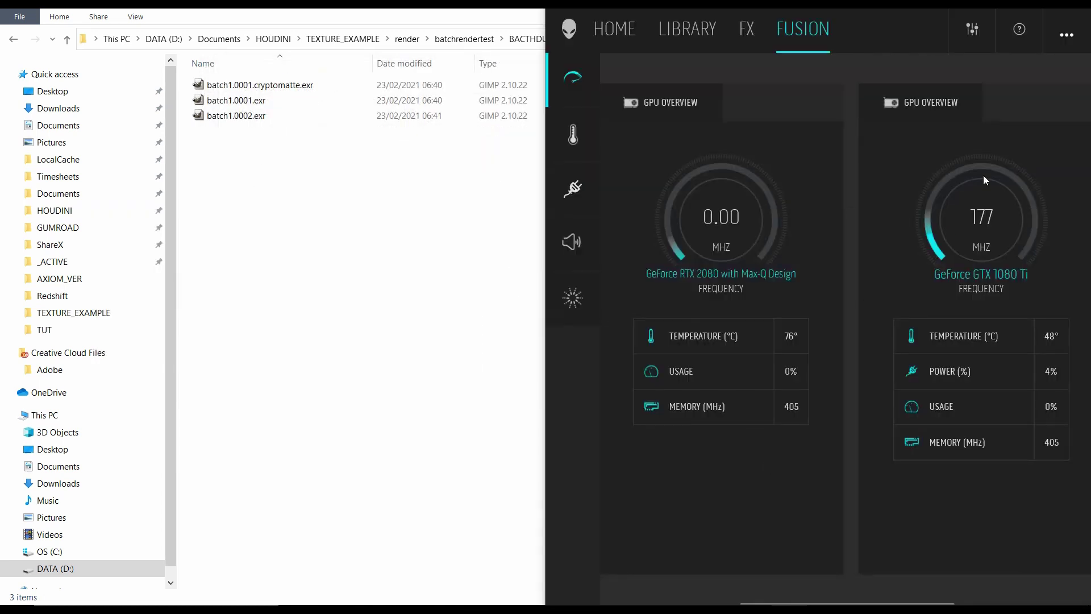
{"action": "left_click", "coordinate": [1074, 15]}
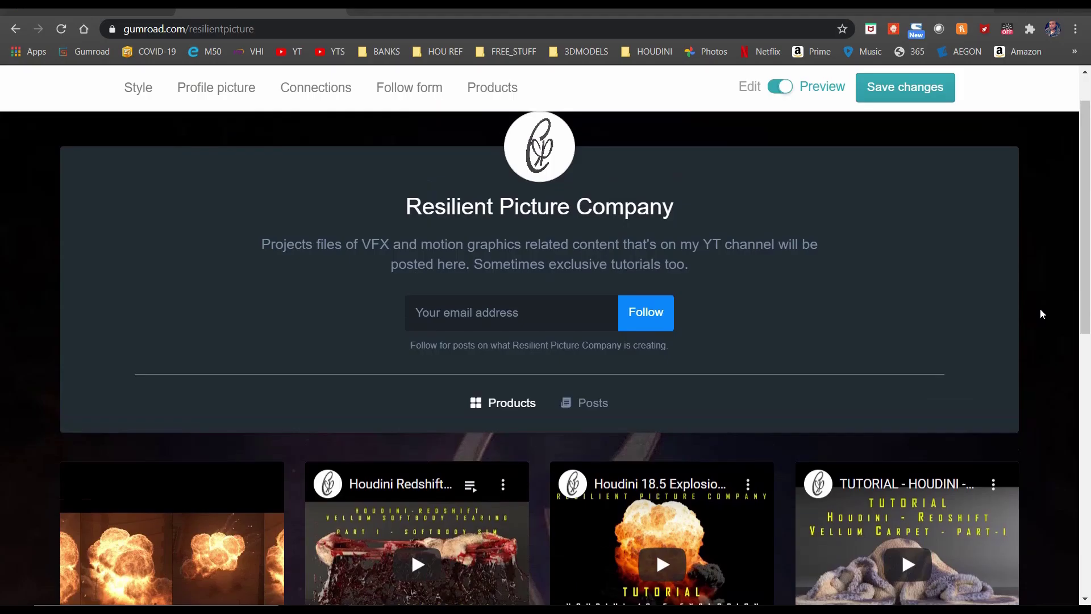
Scroll through Resilient Picture Company's Houdini tutorial products, priced from £20+ down to €0+
{"action": "scroll", "coordinate": [1041, 313], "scroll_direction": "up", "scroll_amount": 1}
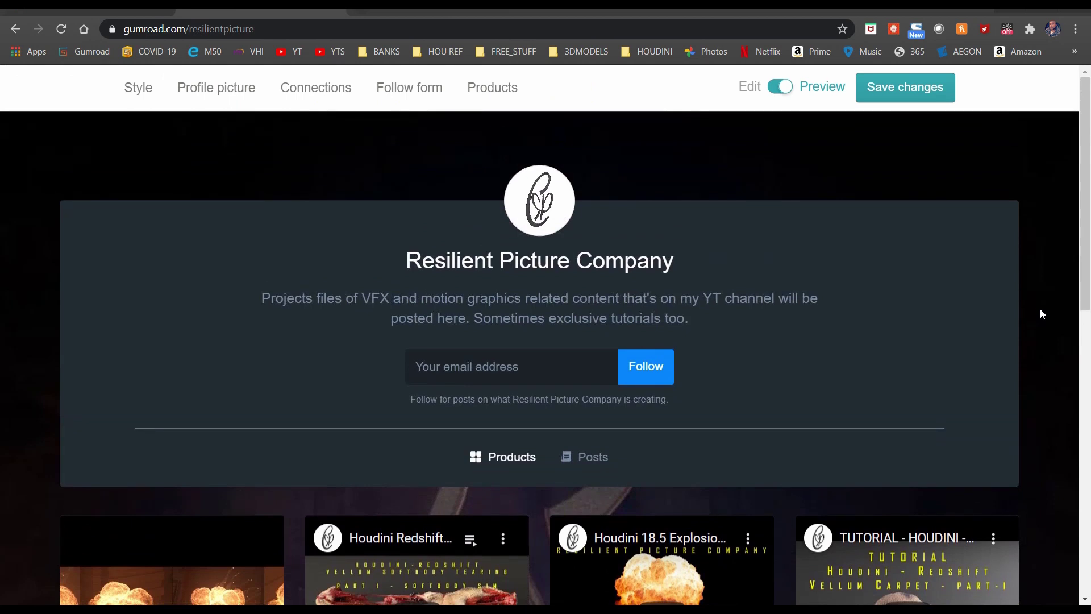
{"action": "scroll", "coordinate": [1042, 314], "scroll_direction": "down", "scroll_amount": 5}
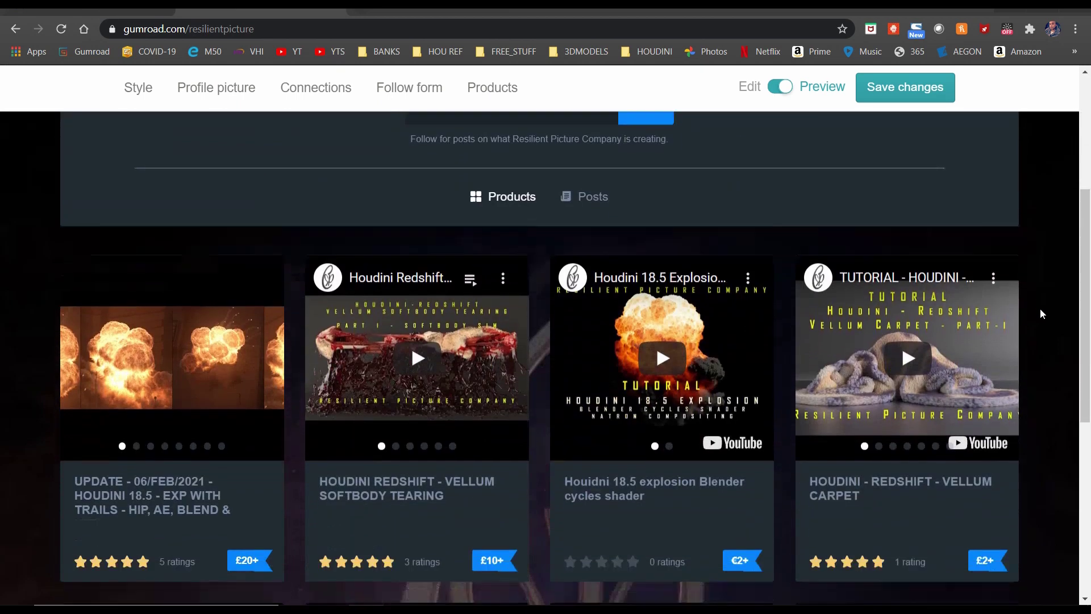
{"action": "scroll", "coordinate": [1041, 312], "scroll_direction": "down", "scroll_amount": 6}
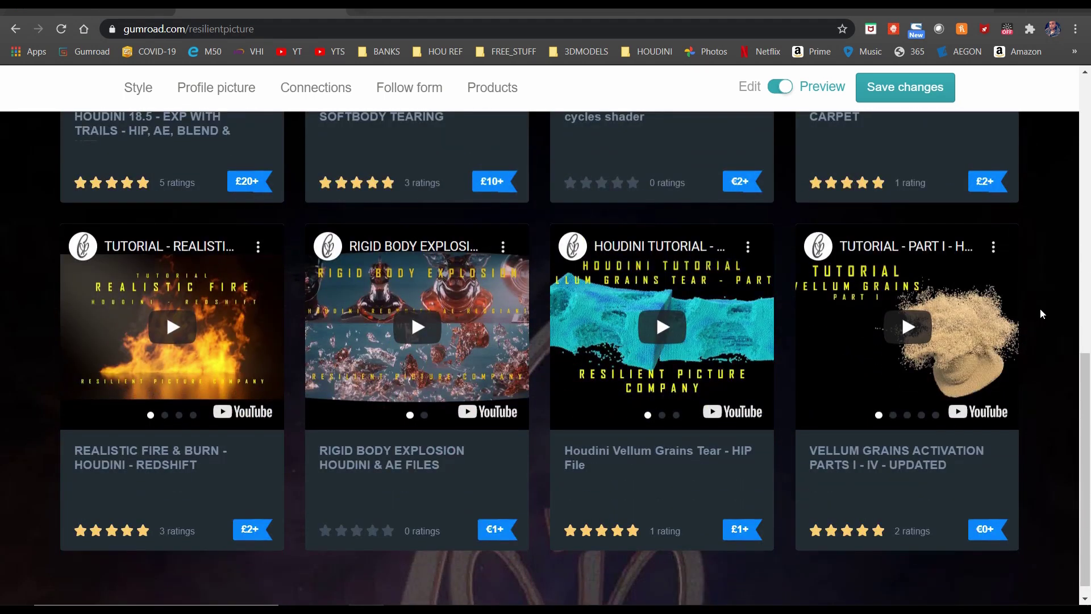
{"action": "scroll", "coordinate": [1042, 313], "scroll_direction": "up", "scroll_amount": 2}
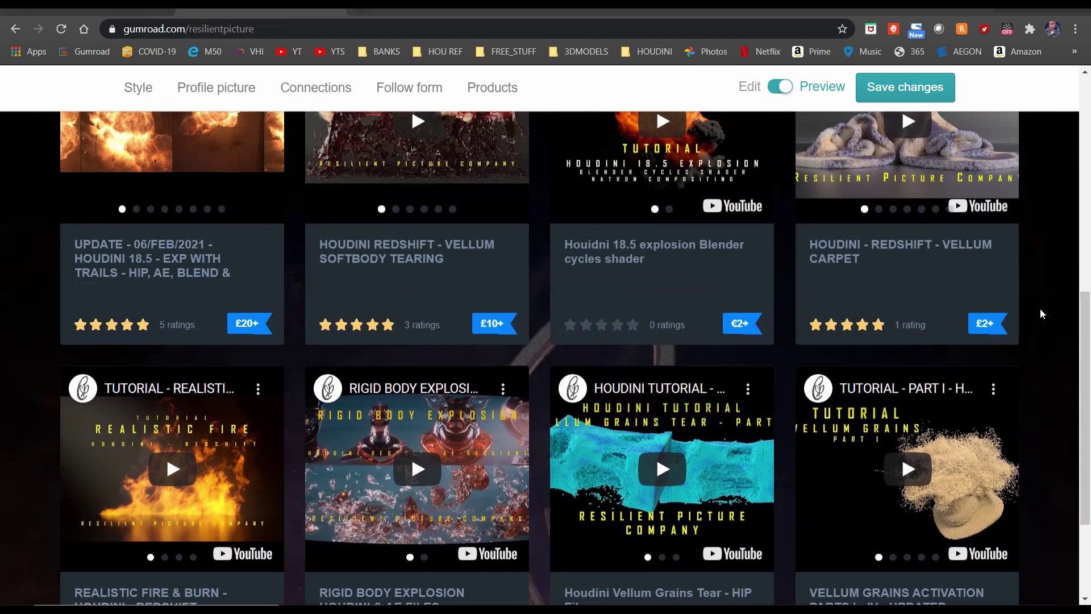
{"action": "scroll", "coordinate": [1039, 308], "scroll_direction": "up", "scroll_amount": 2}
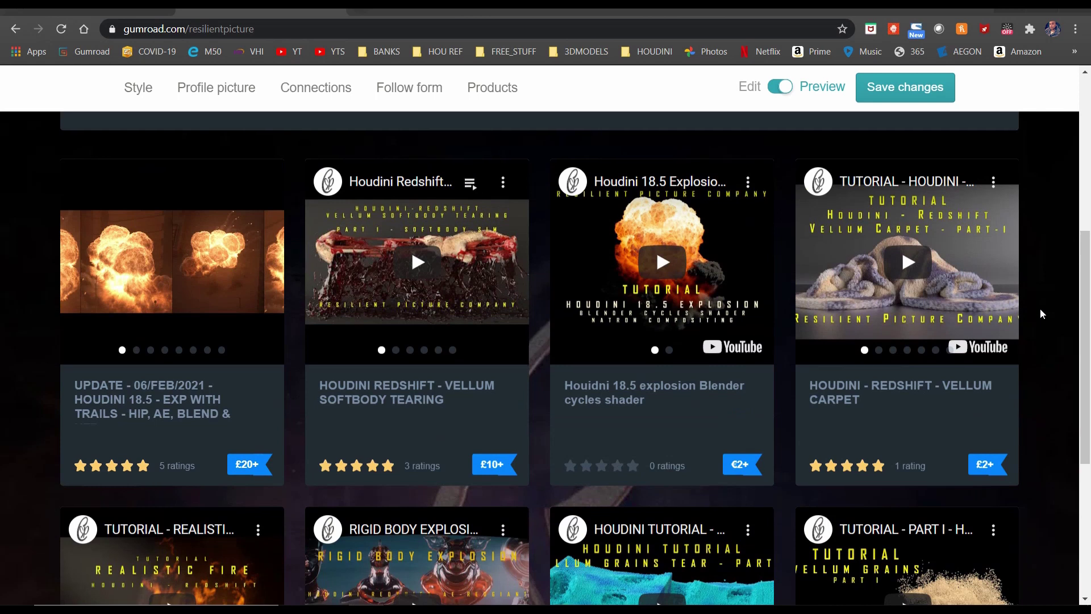
{"action": "scroll", "coordinate": [1040, 308], "scroll_direction": "down", "scroll_amount": 4}
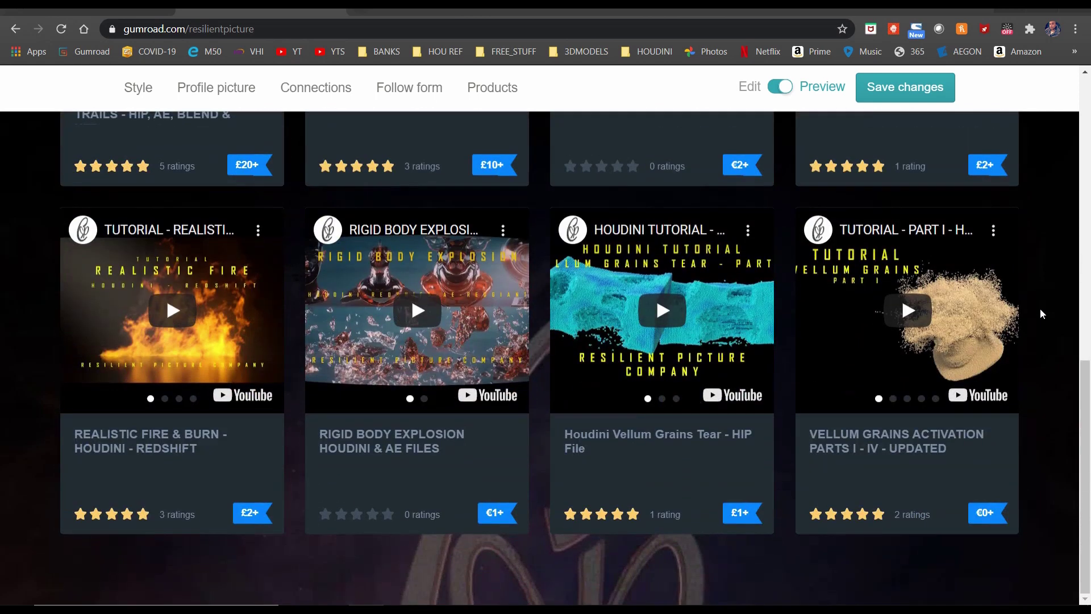